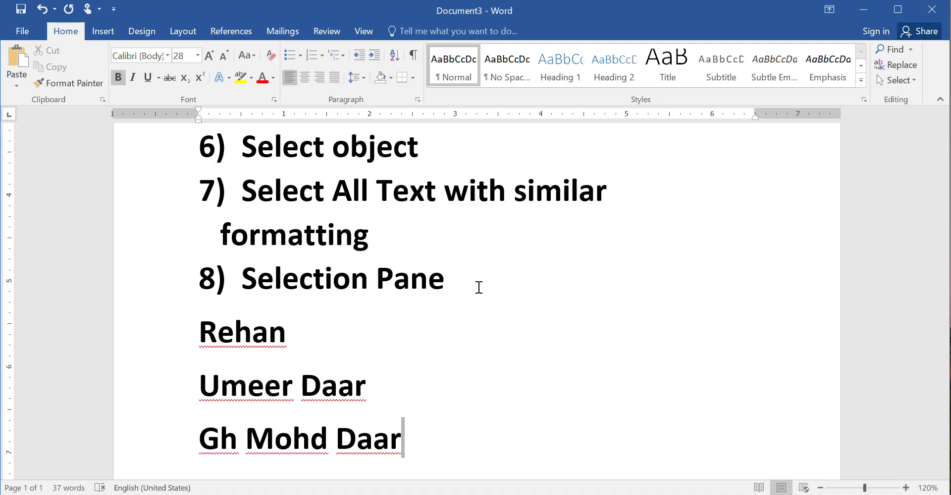
# Scroll back up to the Editing Group 5th heading at 167% zoom
pyautogui.scroll(6, 479, 287)
pyautogui.keyDown('ctrl'); pyautogui.scroll(5, 476, 297); pyautogui.keyUp('ctrl')
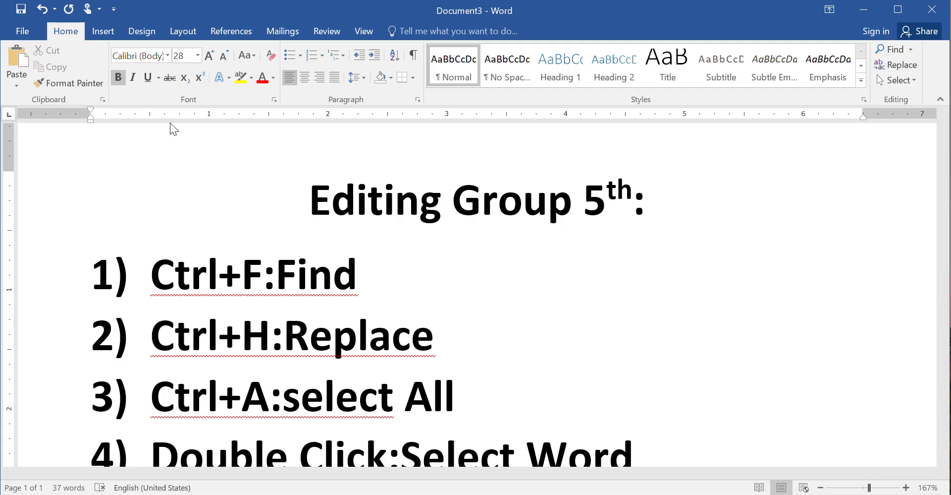
# Review the shortcut list from the title down, then open the Navigation pane with Ctrl+F
pyautogui.click(314, 209)
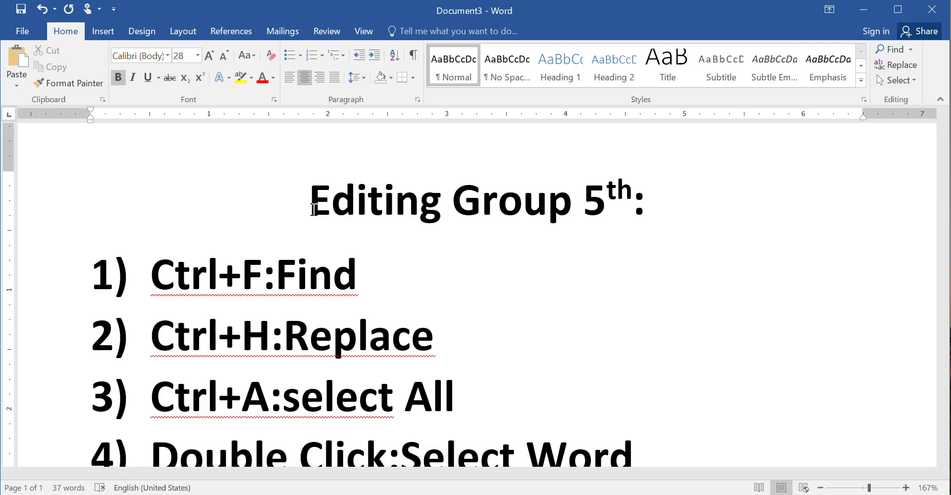
pyautogui.scroll(-10, 315, 209)
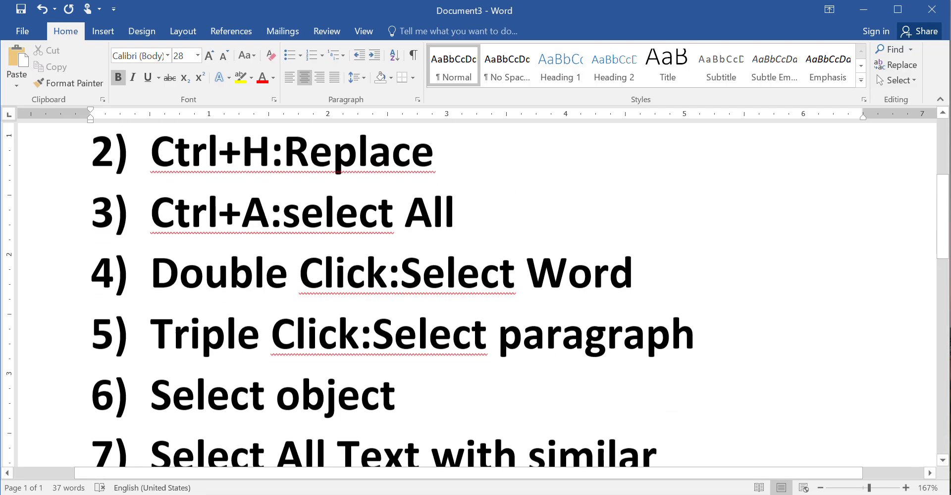
pyautogui.scroll(-6, 475, 295)
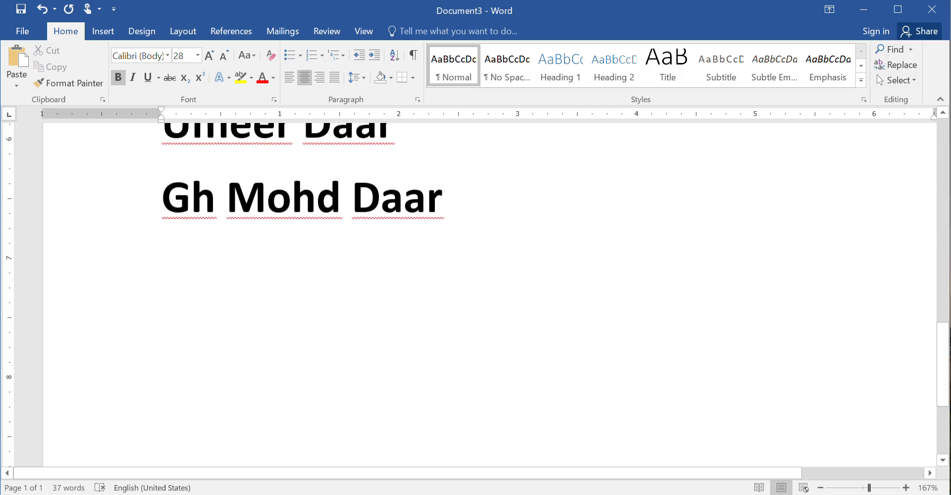
pyautogui.scroll(4, 476, 295)
pyautogui.scroll(10, 476, 294)
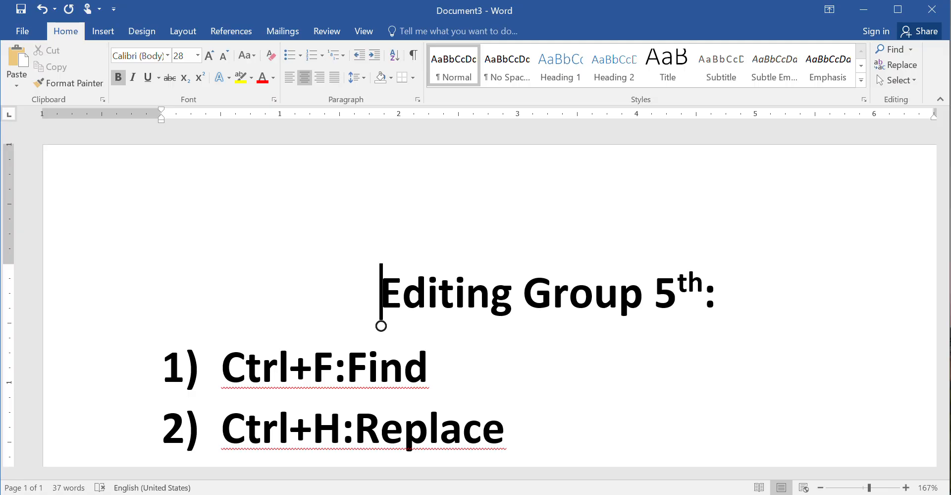
pyautogui.hotkey('ctrl', 'f')
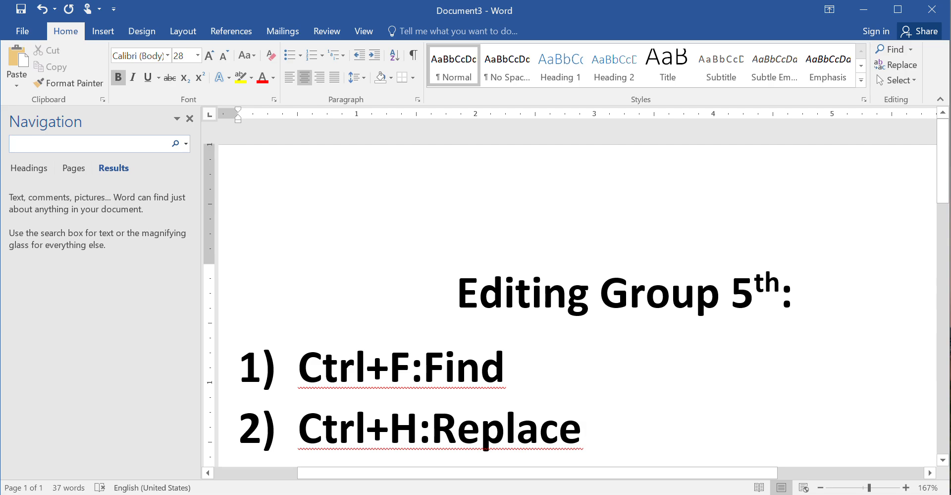
pyautogui.click(190, 118)
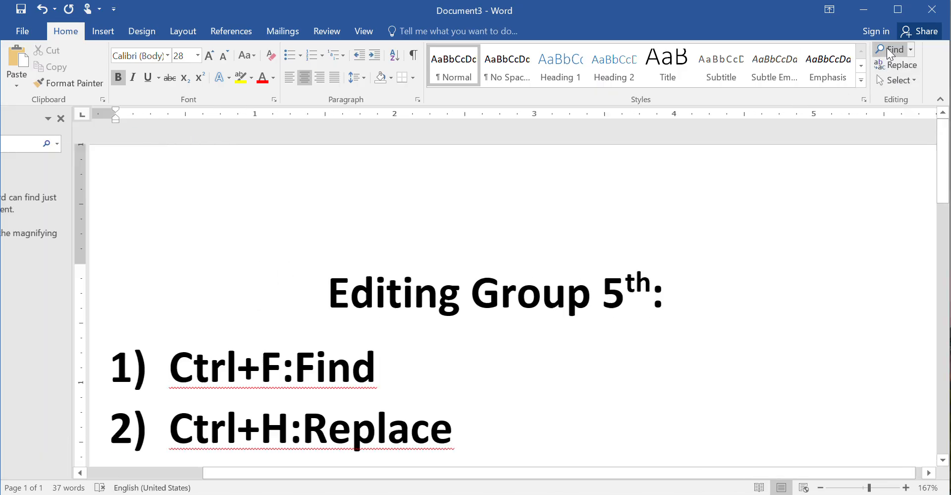
pyautogui.click(887, 48)
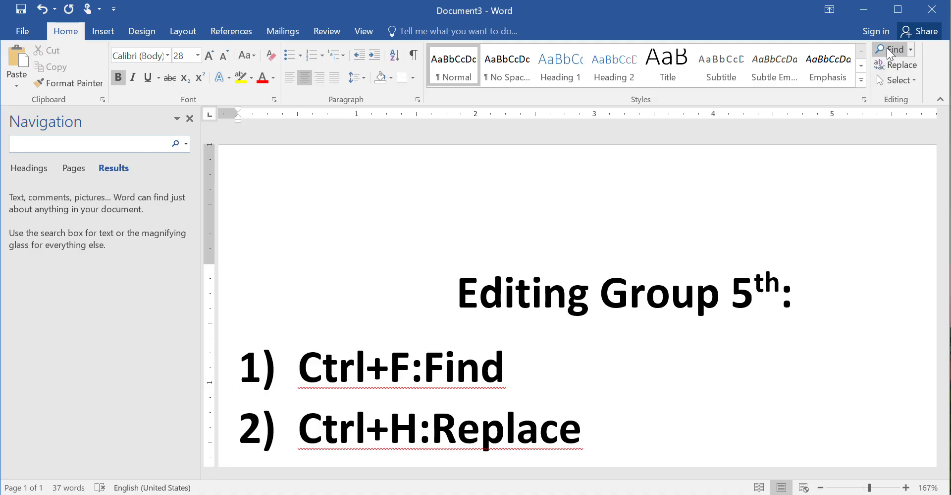
pyautogui.write('ume')
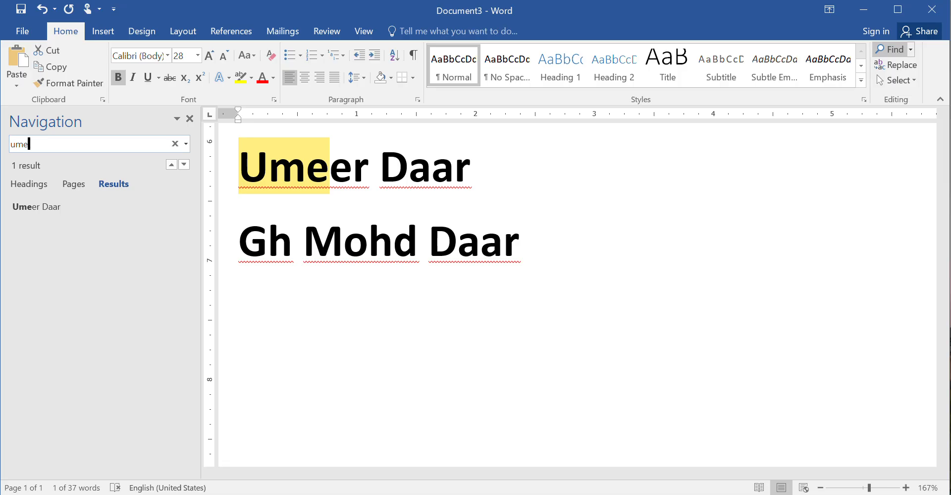
pyautogui.press('BackSpace')
pyautogui.press('BackSpace')
pyautogui.press('BackSpace')
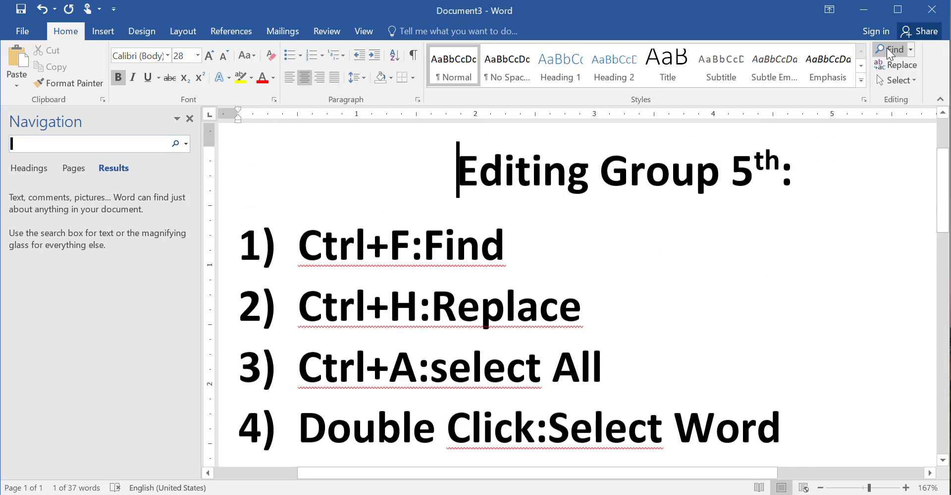
pyautogui.write('re')
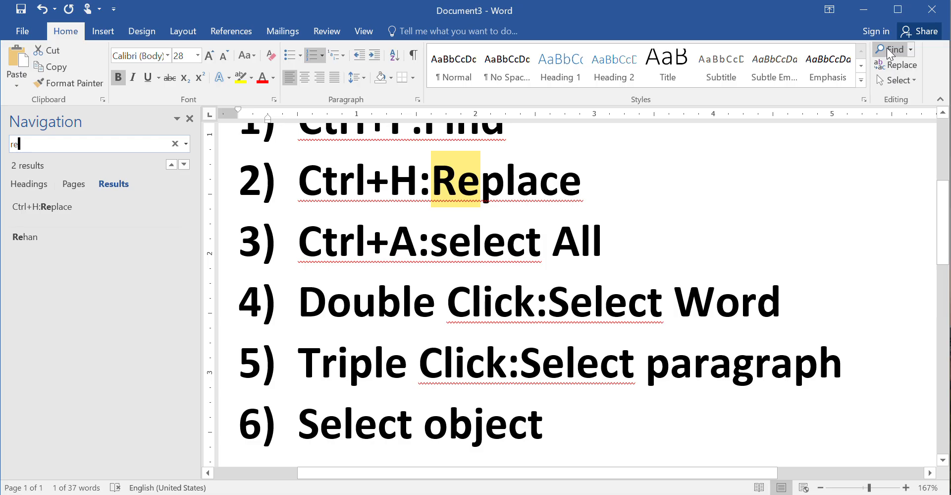
# Search for 'm', jump to its last match in the third name, then clear the search box
pyautogui.press('BackSpace')
pyautogui.press('BackSpace')
pyautogui.write('m')
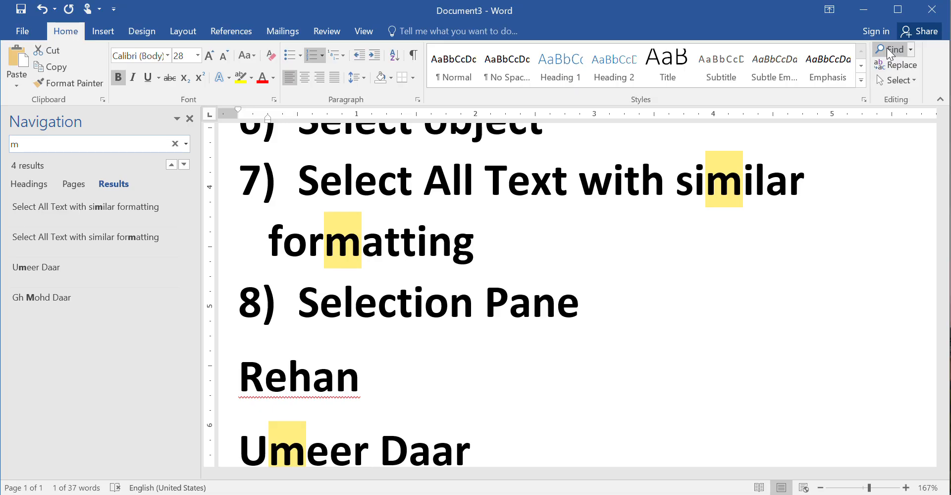
pyautogui.click(172, 165)
pyautogui.click(175, 143)
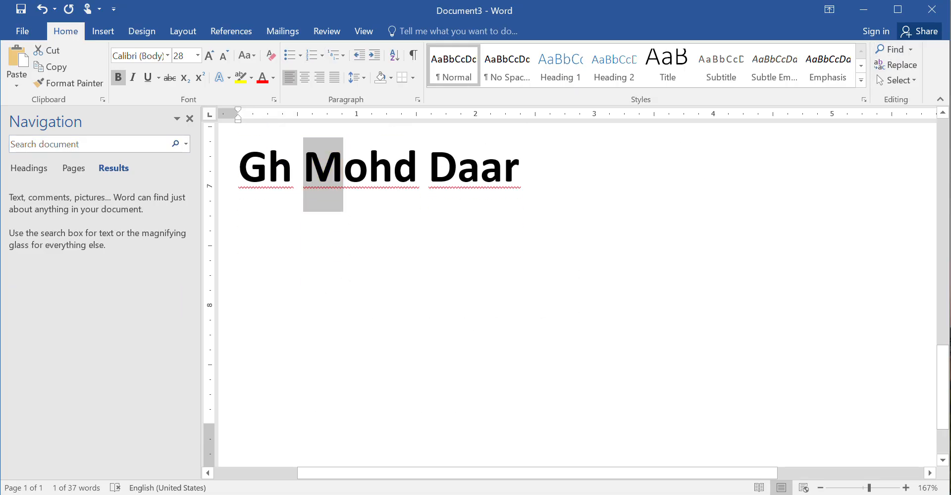
# Close the Navigation pane and place the cursor before the second name line
pyautogui.scroll(10, 578, 294)
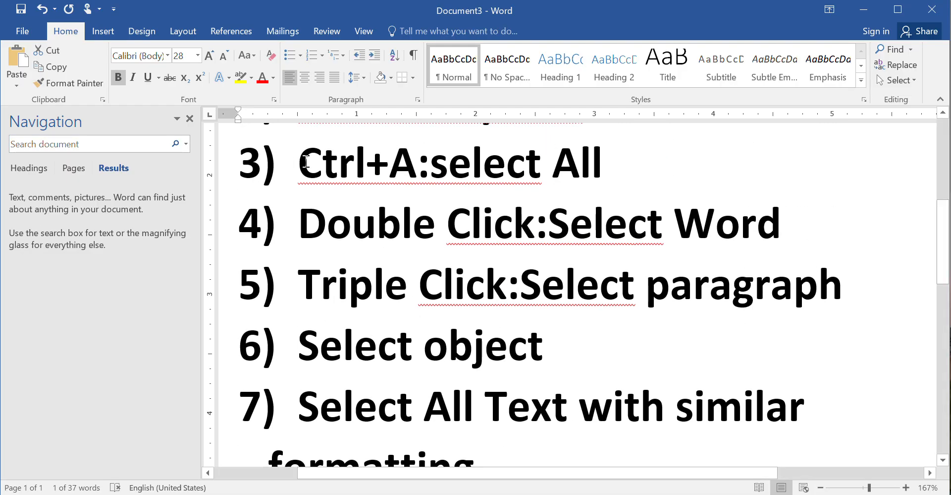
pyautogui.click(189, 118)
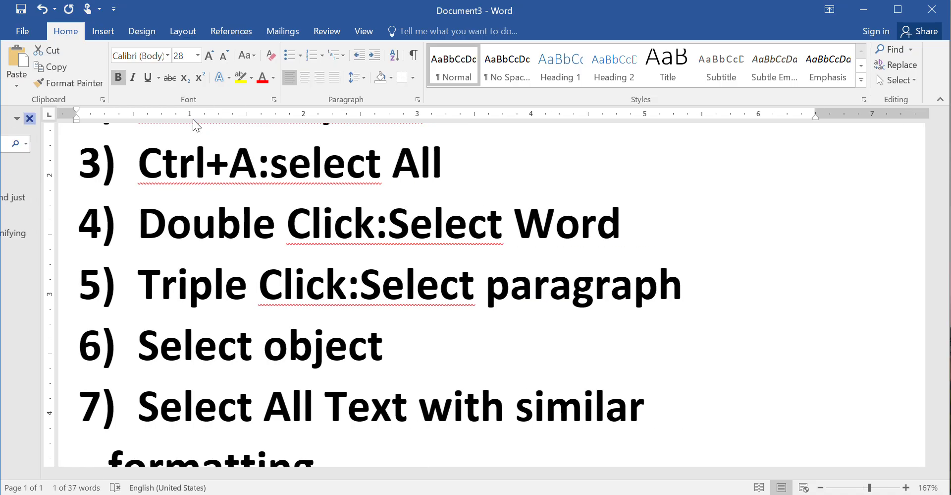
pyautogui.scroll(4, 196, 125)
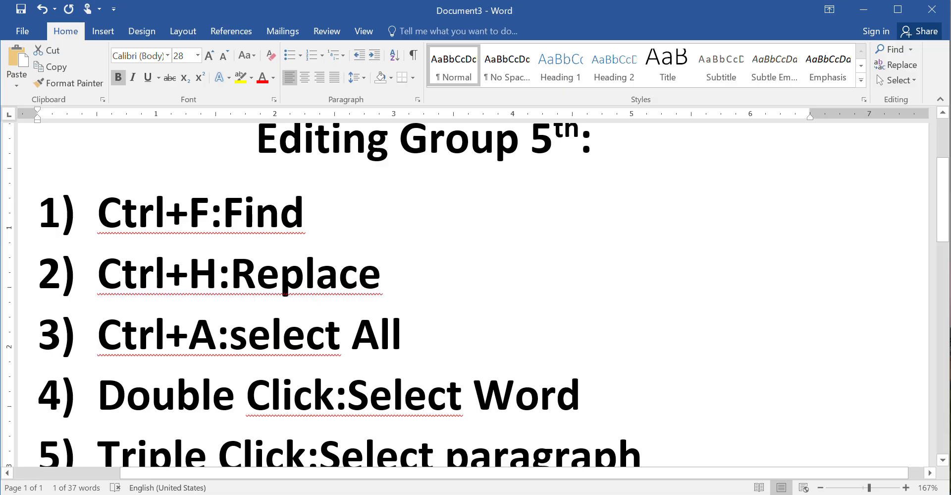
pyautogui.scroll(-10, 475, 294)
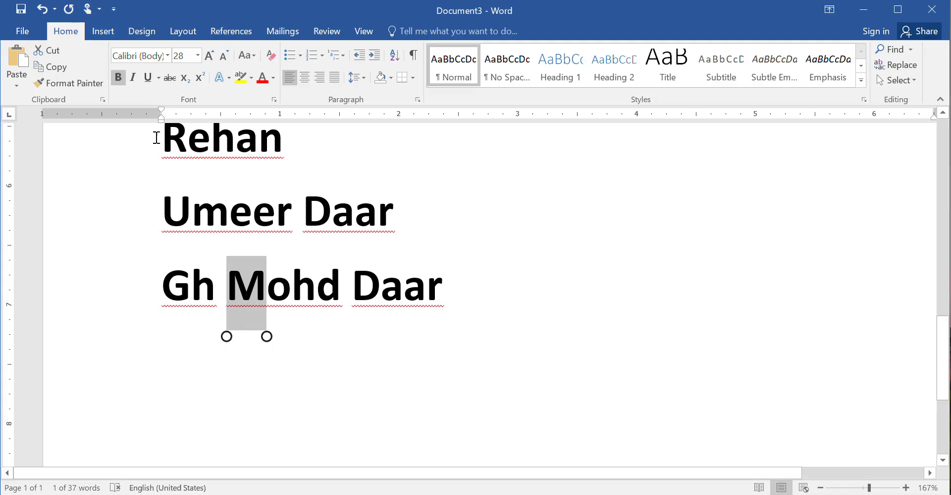
pyautogui.click(154, 197)
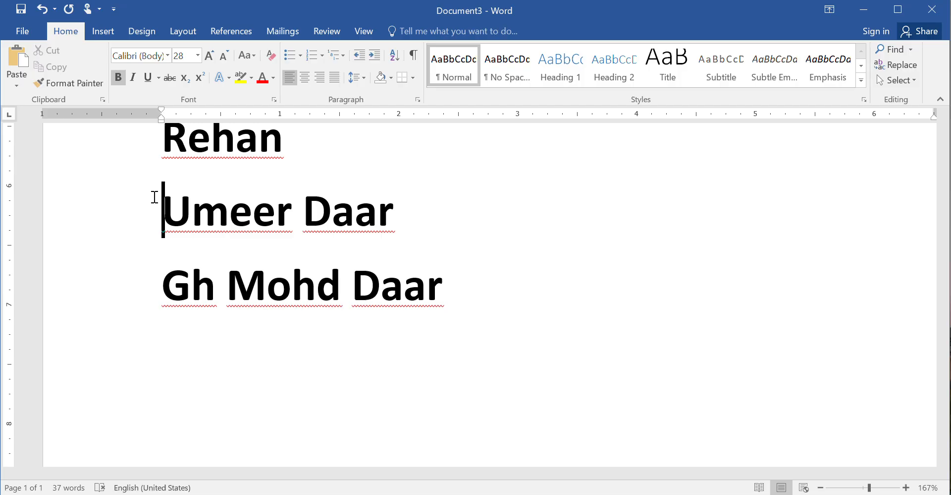
# In Replace, enter the misspelled second name as Find what and its corrected full spelling as Replace with
pyautogui.hotkey('ctrl', 'h')
pyautogui.moveTo(376, 157); pyautogui.dragTo(504, 183)
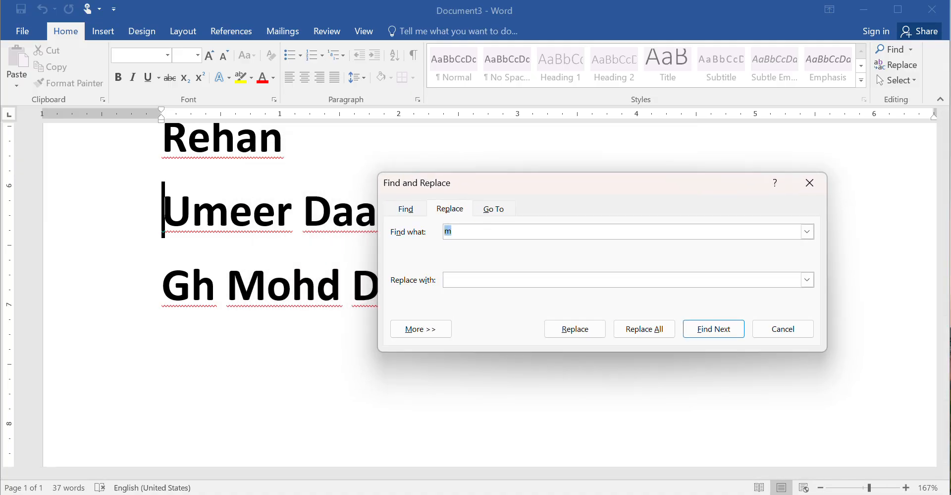
pyautogui.moveTo(503, 182); pyautogui.dragTo(510, 251)
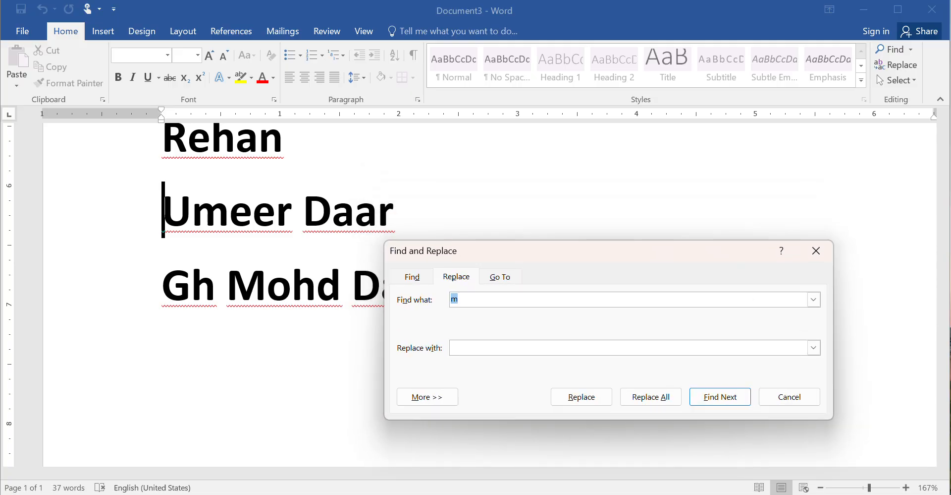
pyautogui.click(481, 349)
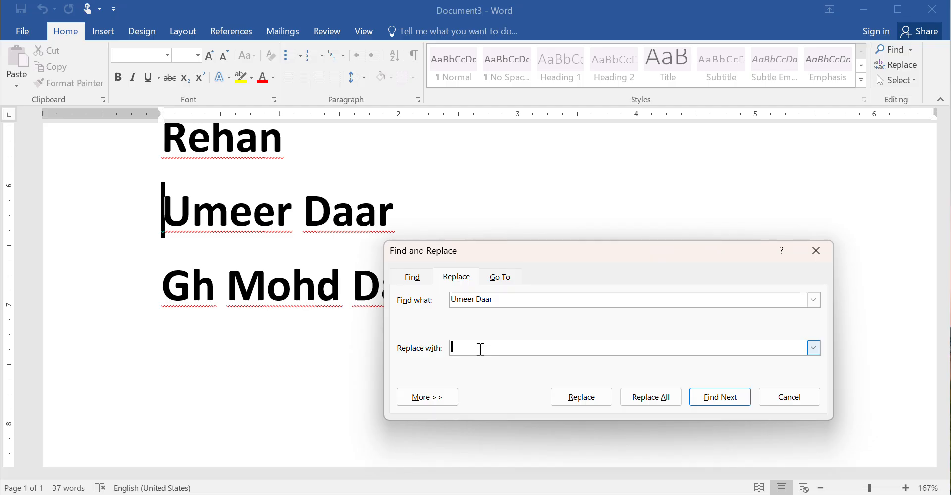
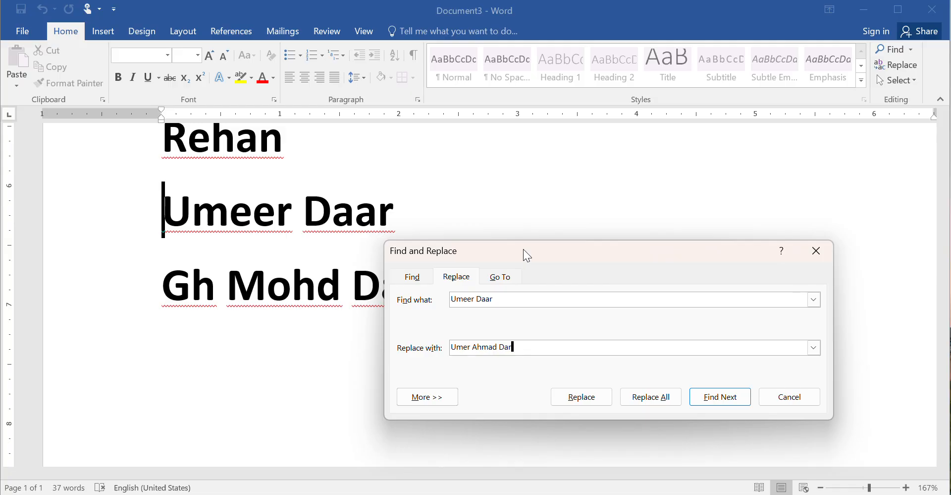
pyautogui.moveTo(523, 260); pyautogui.dragTo(607, 174)
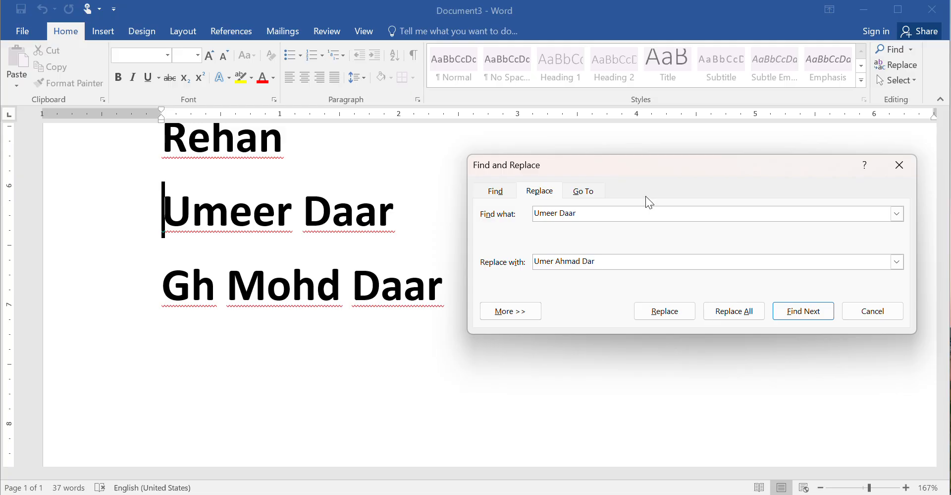
# Replace All to fix the second name, confirm the one replacement, and close the dialog
pyautogui.click(725, 309)
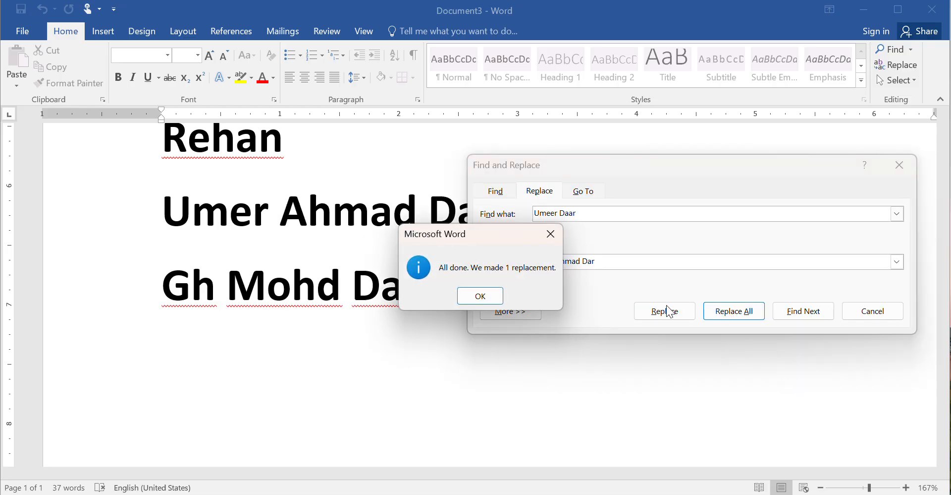
pyautogui.click(485, 296)
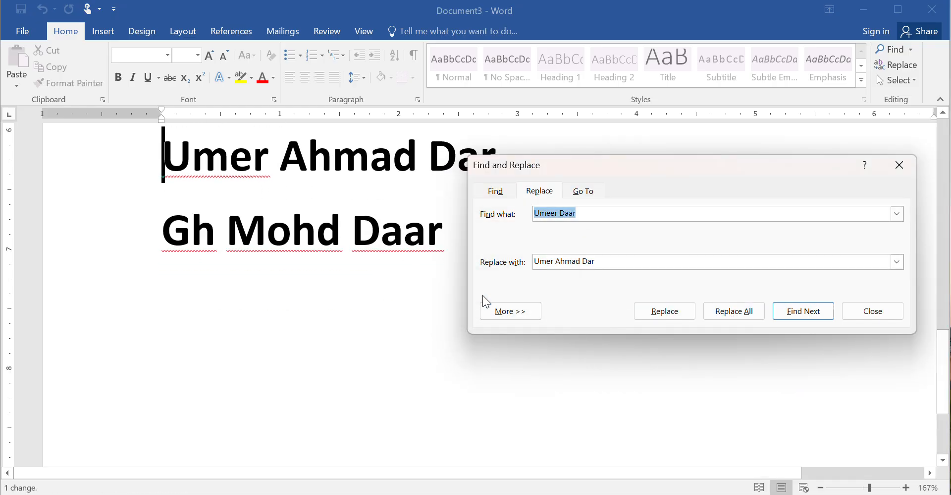
pyautogui.click(900, 165)
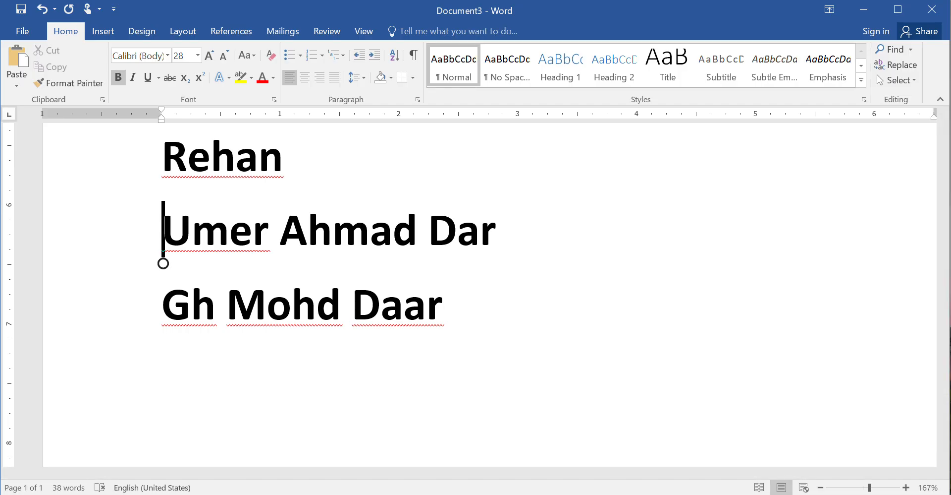
pyautogui.scroll(5, 476, 293)
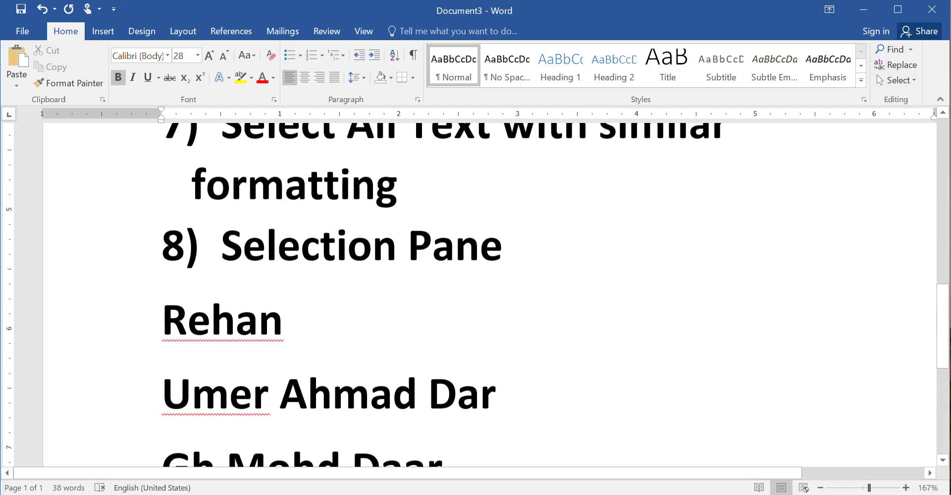
pyautogui.scroll(5, 475, 292)
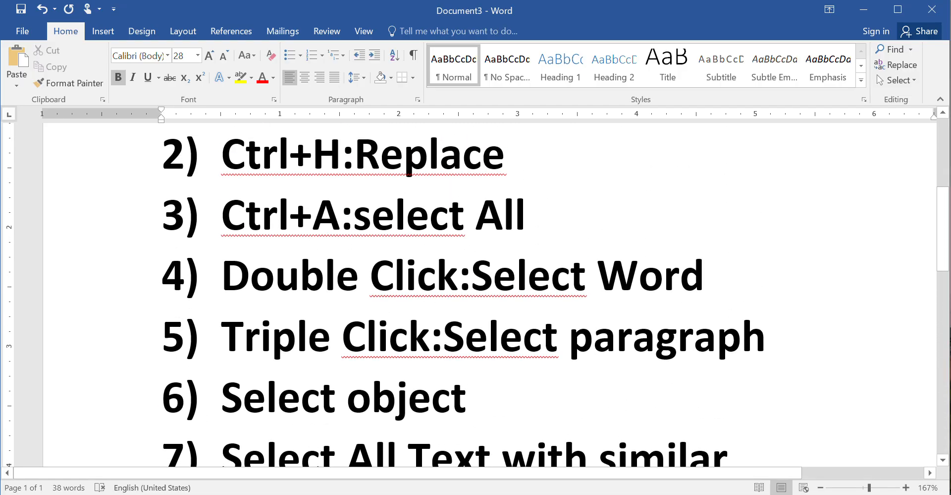
pyautogui.scroll(1, 476, 292)
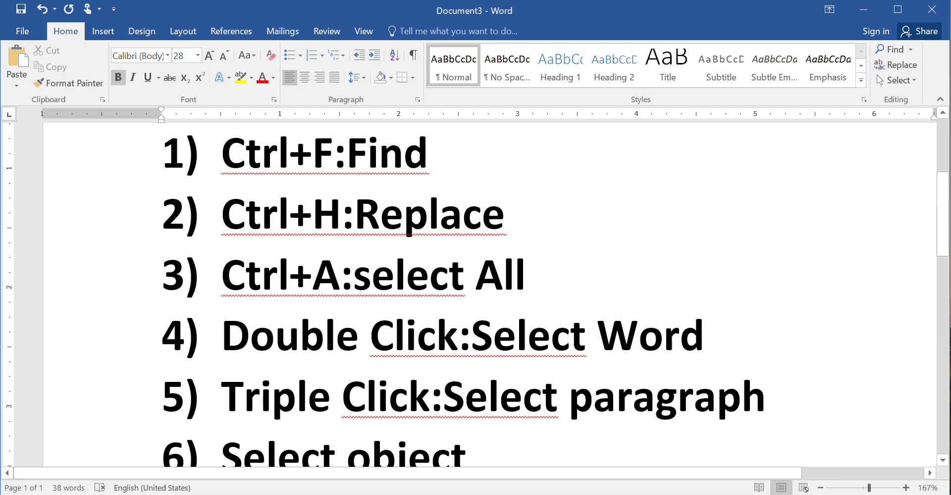
pyautogui.hotkey('ctrl', 'a')
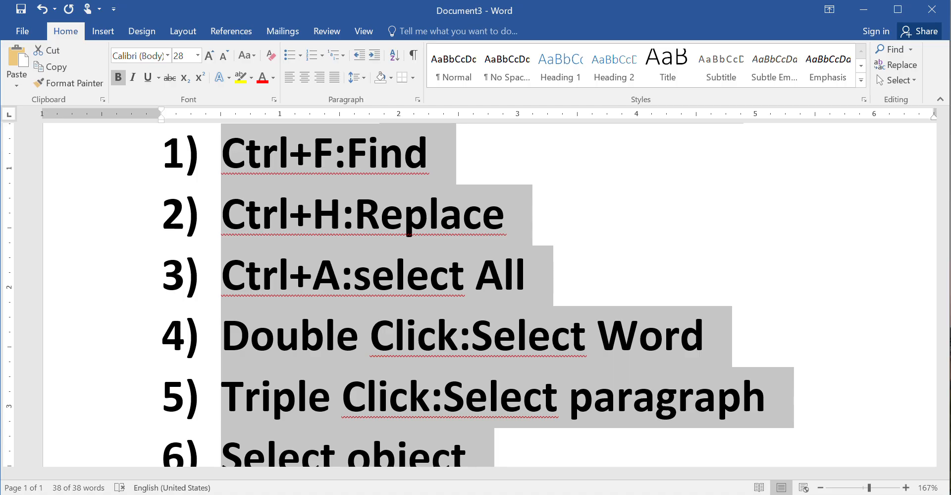
pyautogui.click(577, 214)
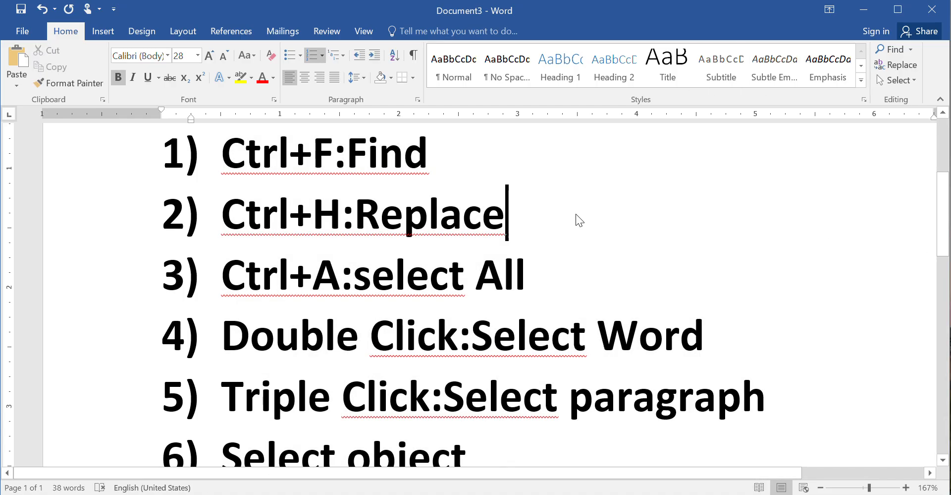
pyautogui.hotkey('ctrl', 'Home')
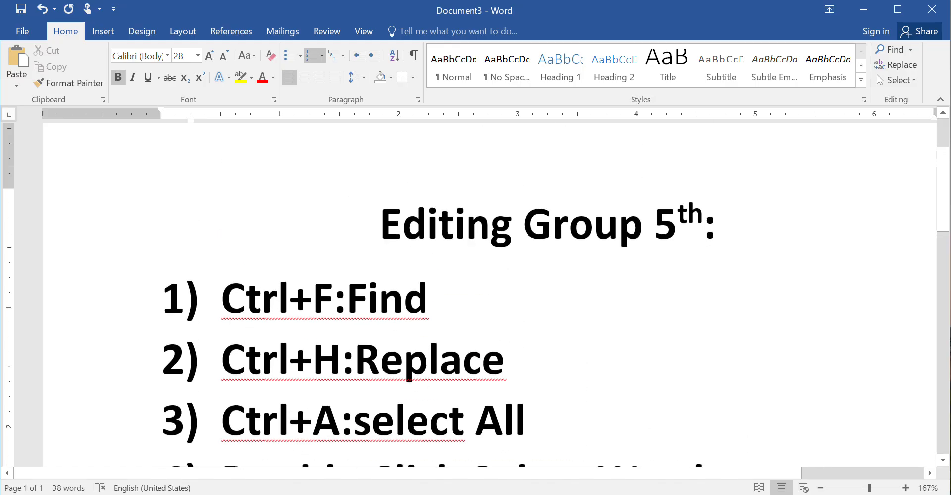
pyautogui.scroll(1, 490, 294)
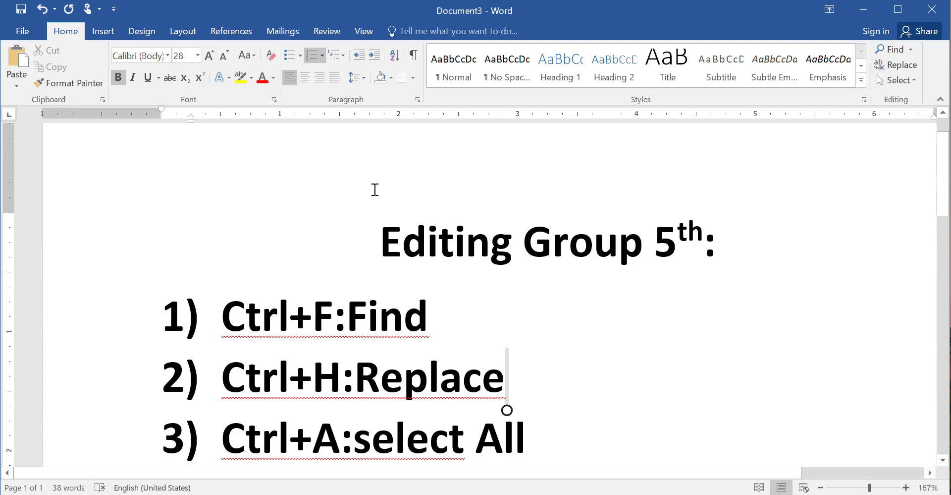
pyautogui.doubleClick(455, 246)
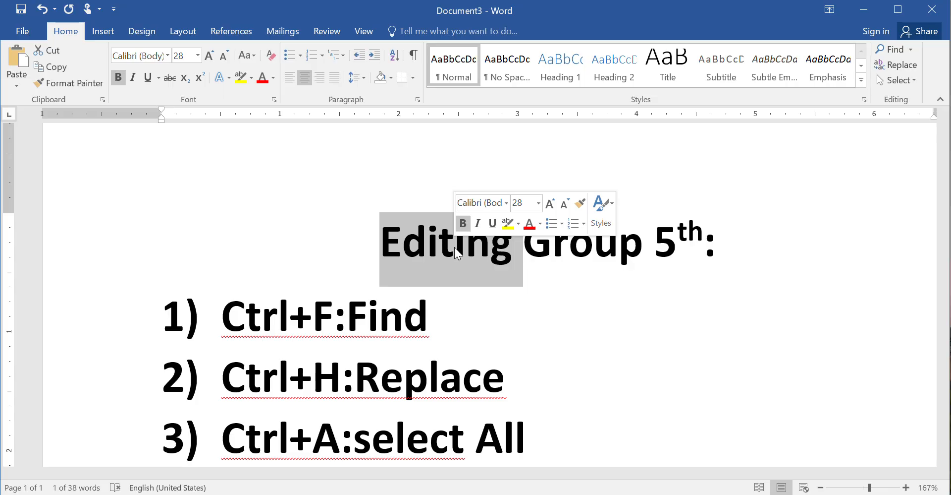
pyautogui.hotkey('ctrl', 'c')
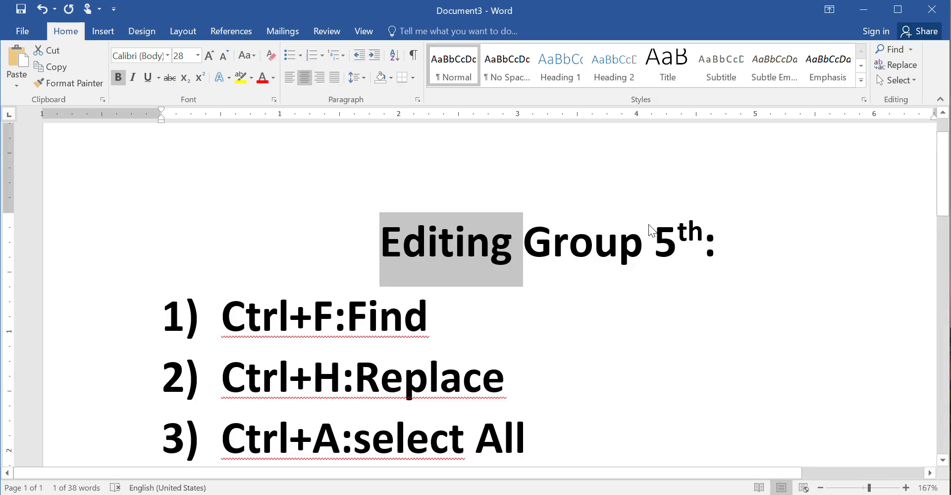
pyautogui.doubleClick(619, 241)
pyautogui.tripleClick(619, 241)
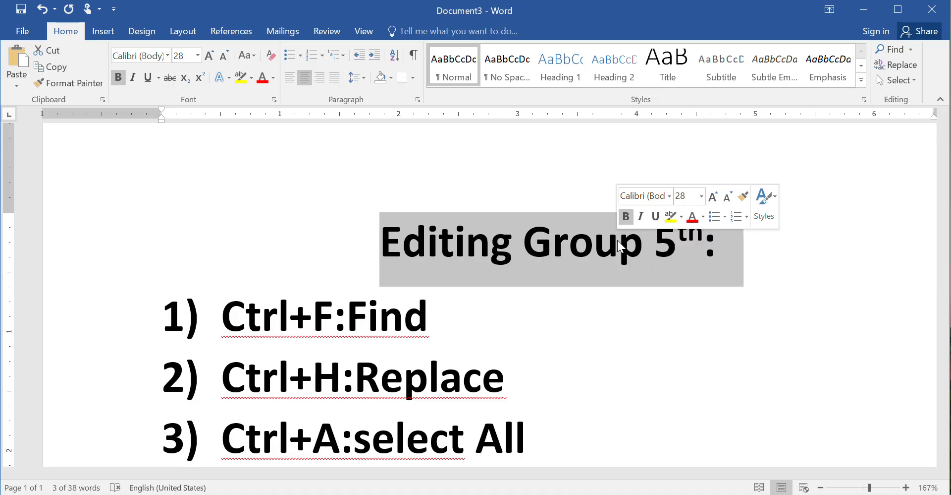
pyautogui.scroll(-3, 617, 240)
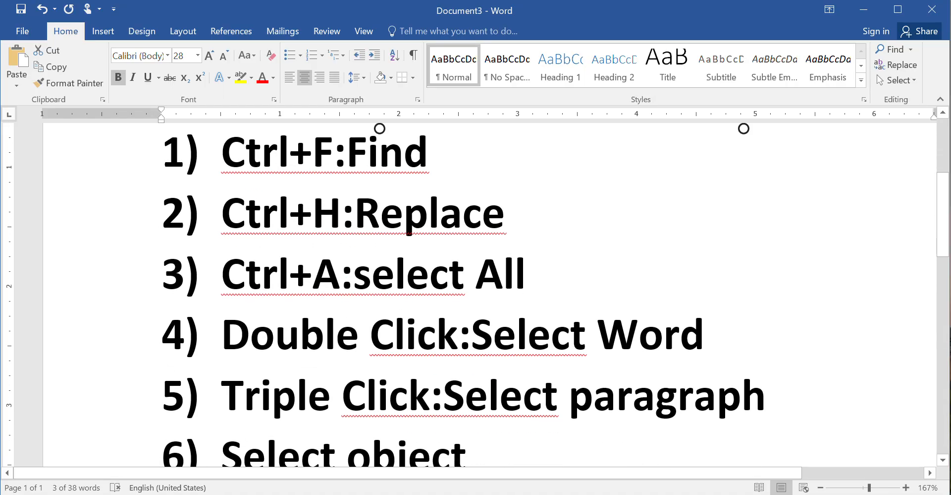
pyautogui.scroll(-2, 443, 311)
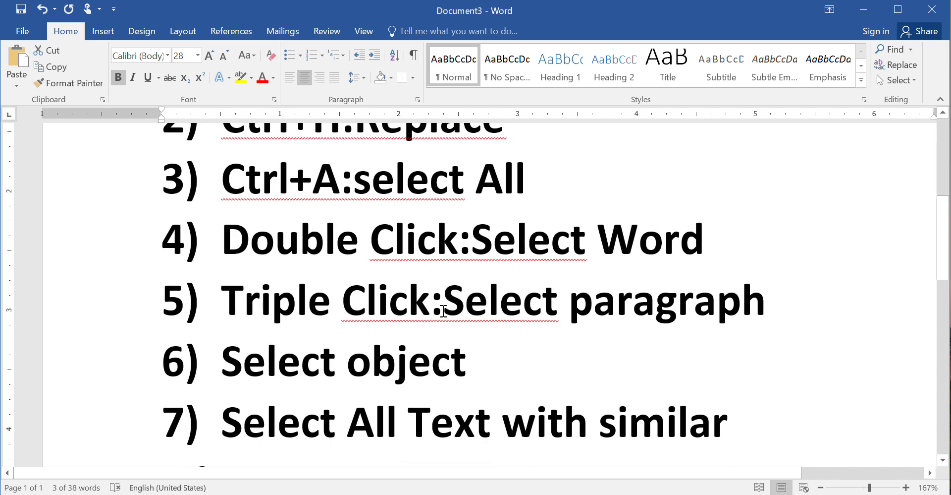
pyautogui.keyDown('ctrl'); pyautogui.scroll(-2, 436, 334); pyautogui.keyUp('ctrl')
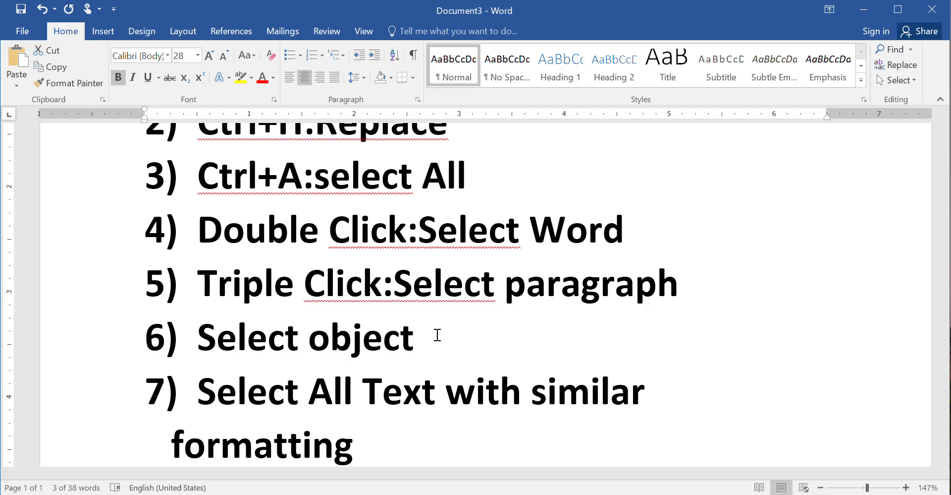
# Insert a Smiley Face from Basic Shapes, drawn large (2.9" by 3.66") over the shortcut list
pyautogui.click(103, 32)
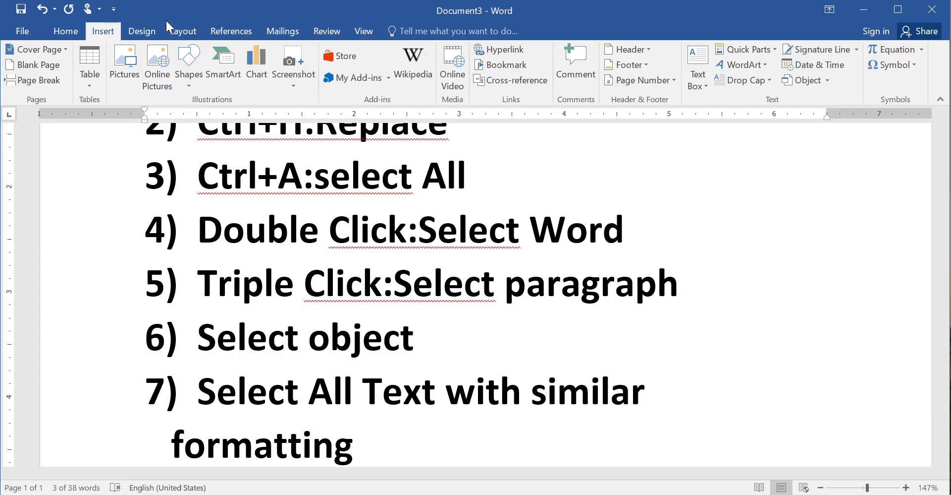
pyautogui.click(190, 88)
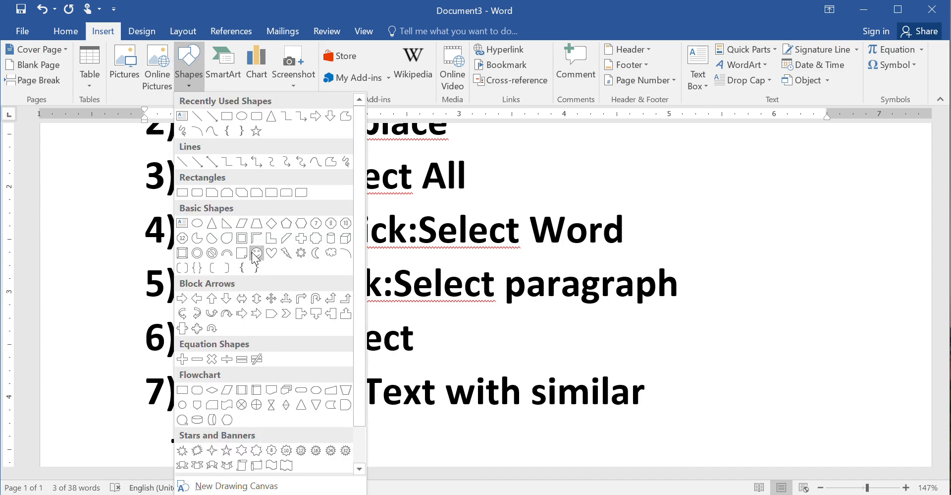
pyautogui.press('Escape')
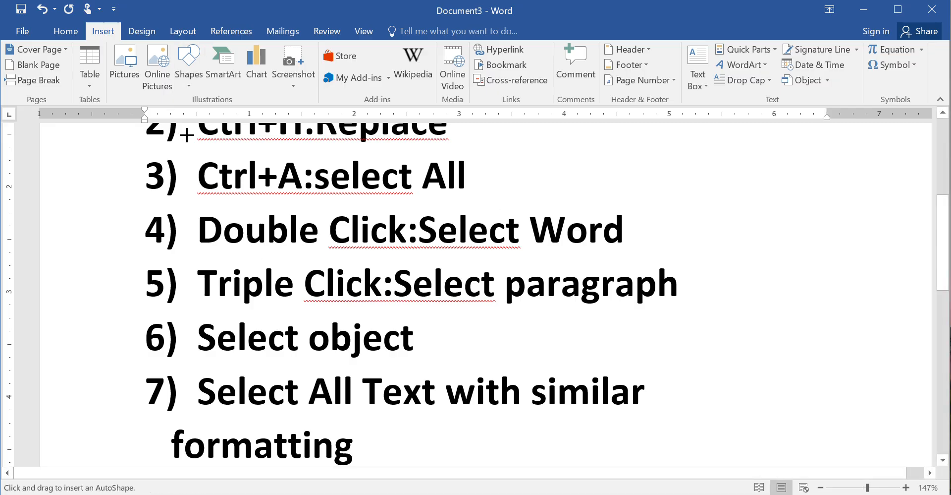
pyautogui.moveTo(186, 134); pyautogui.dragTo(571, 440)
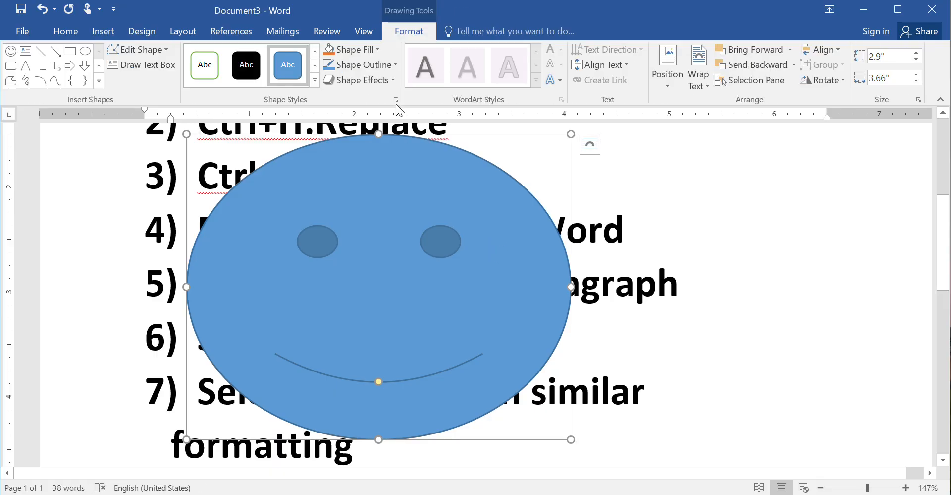
# Fill the smiley with dark blue and nudge it slightly left
pyautogui.click(372, 49)
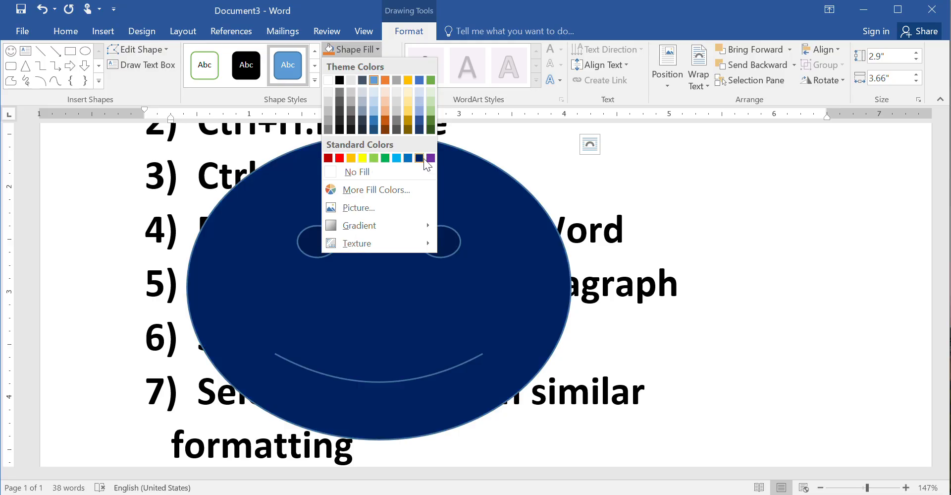
pyautogui.click(425, 160)
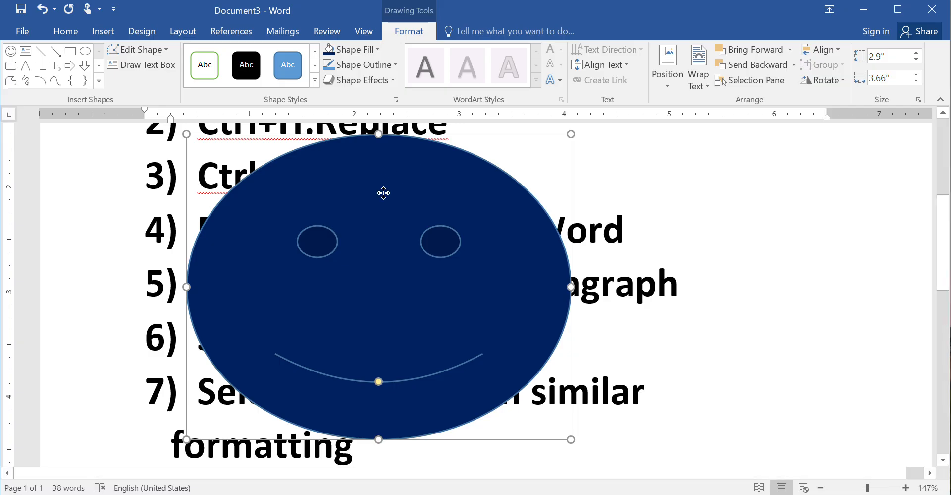
pyautogui.moveTo(384, 193); pyautogui.dragTo(338, 190)
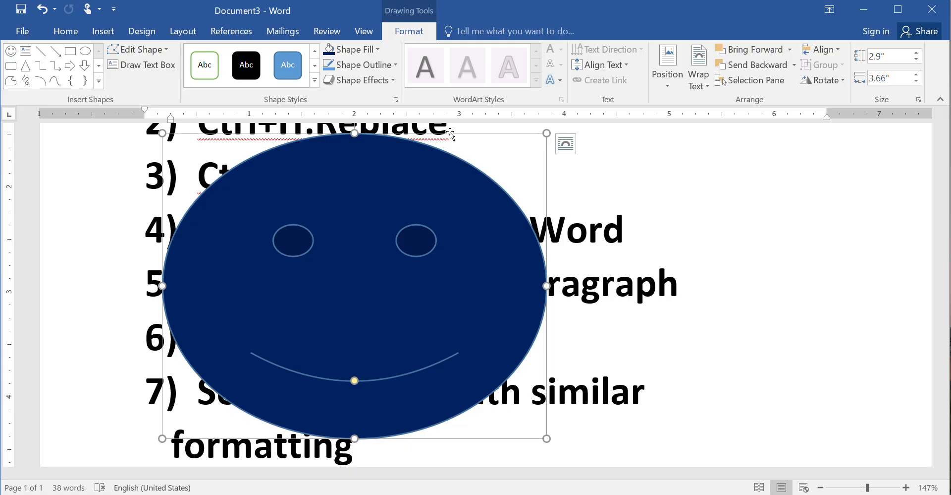
# Set the smiley's text wrapping to Behind Text, then deselect it
pyautogui.click(700, 70)
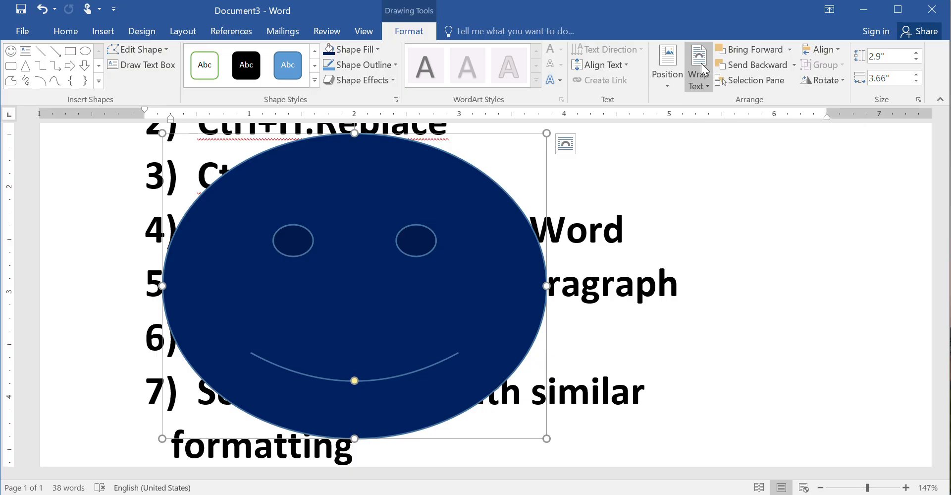
pyautogui.click(701, 64)
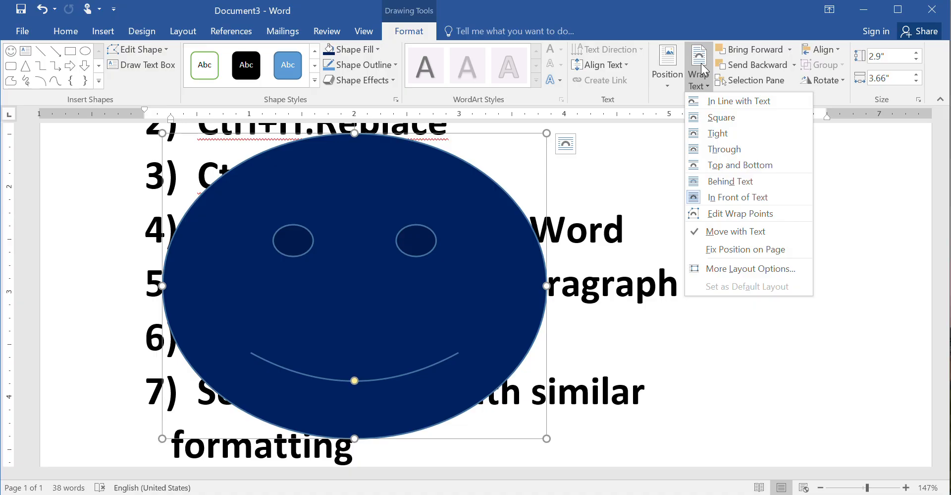
pyautogui.click(733, 181)
pyautogui.click(744, 306)
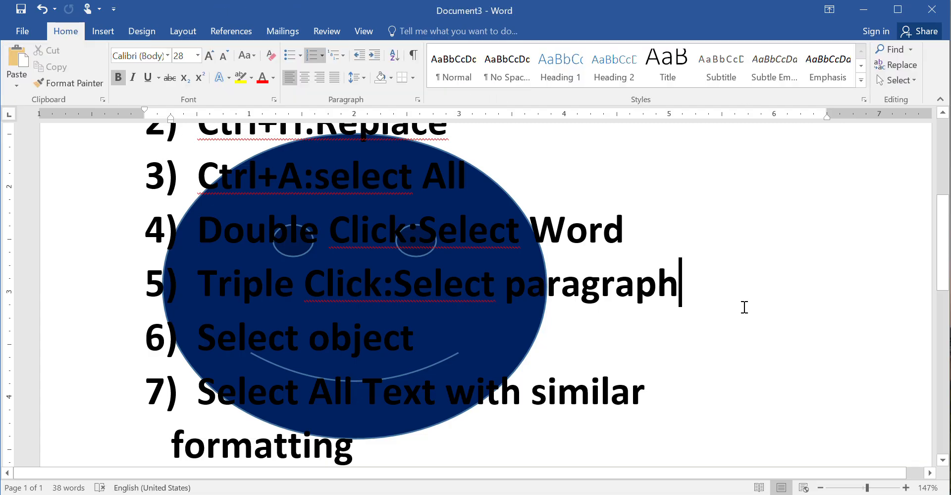
# Select and deselect list text over the smiley: Select paragraph, Select object, Click:Select
pyautogui.moveTo(435, 283); pyautogui.dragTo(661, 299)
pyautogui.click(418, 334)
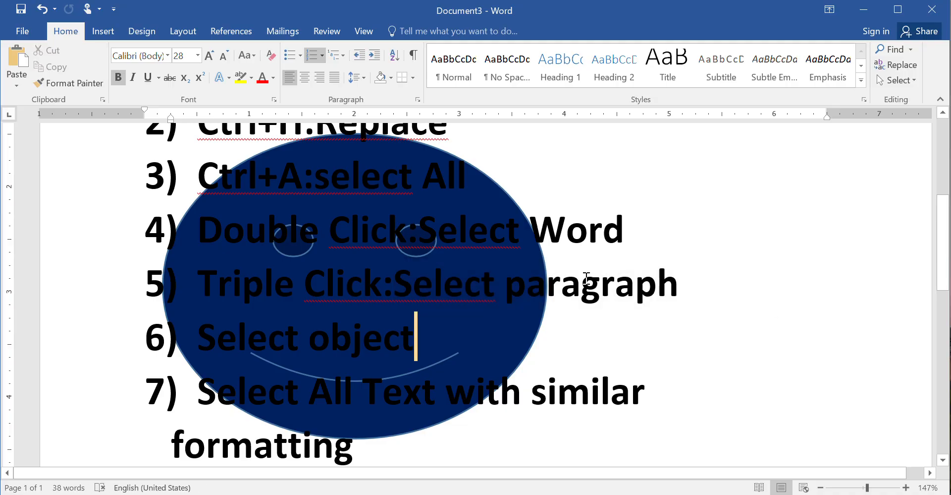
pyautogui.keyDown('shift'); pyautogui.click(350, 273); pyautogui.keyUp('shift')
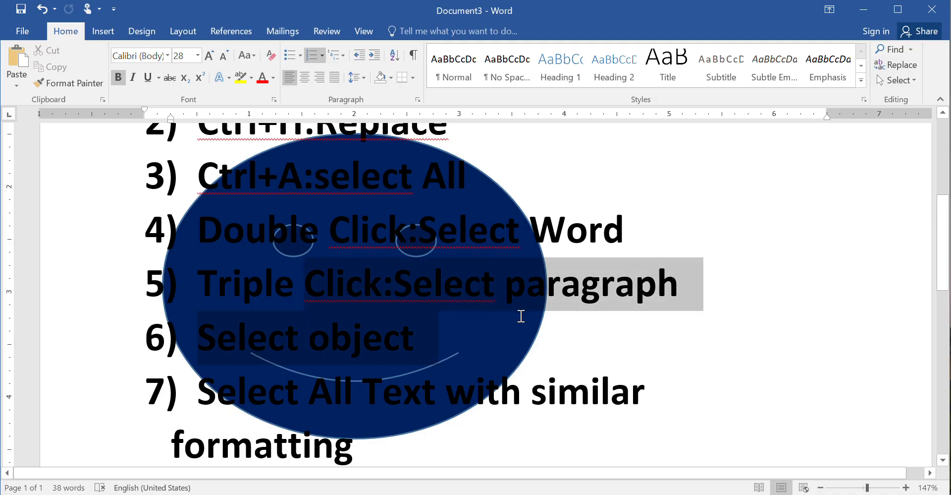
pyautogui.click(793, 287)
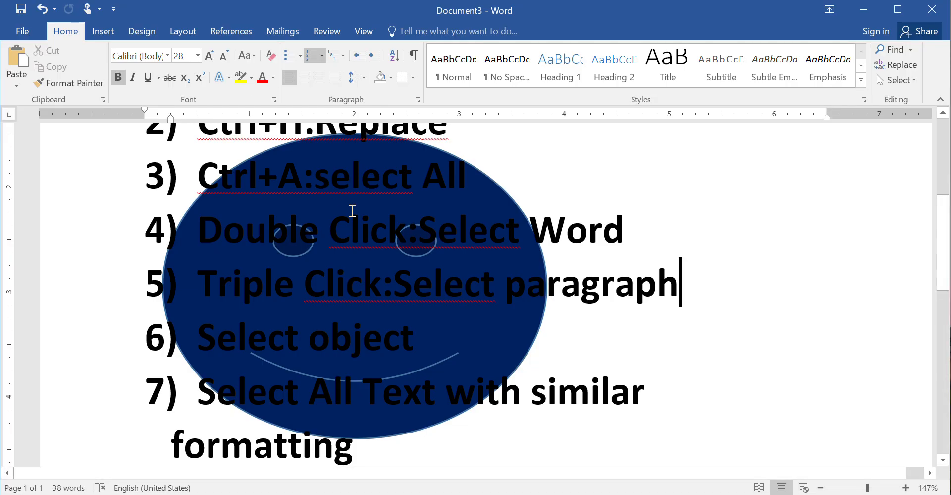
pyautogui.doubleClick(460, 252)
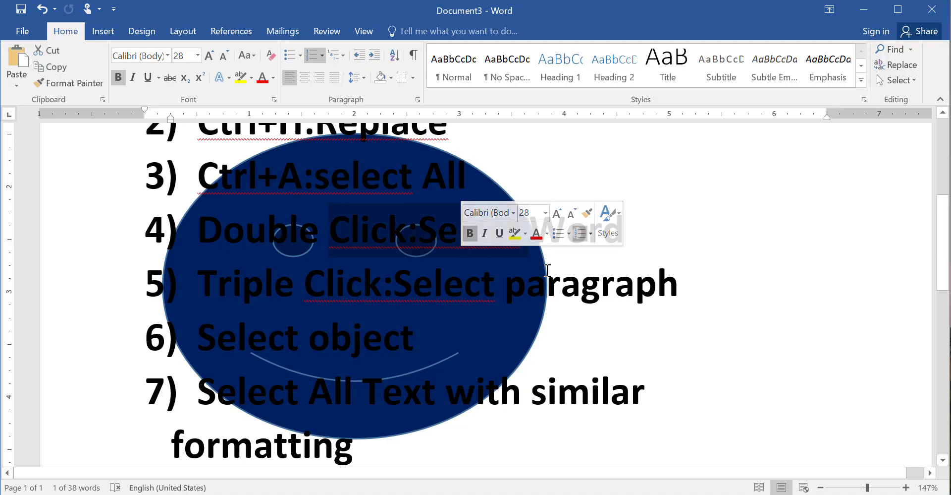
pyautogui.click(799, 336)
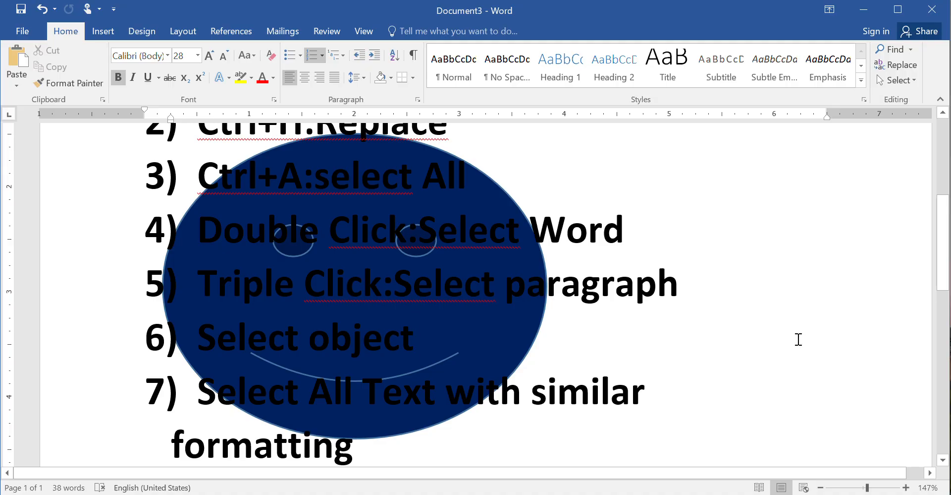
# Zoom out from about 203% to 146% so items 3–7 and the smiley fit on screen
pyautogui.scroll(5, 476, 294)
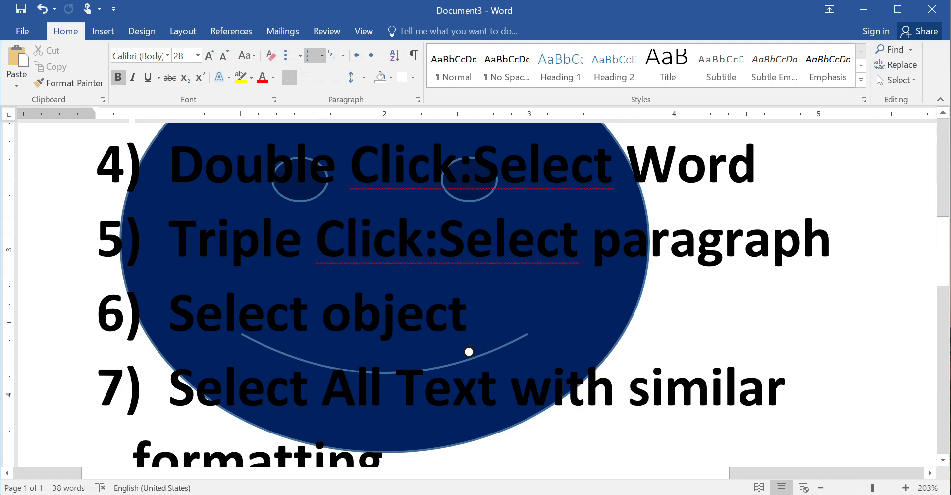
pyautogui.scroll(-4, 476, 295)
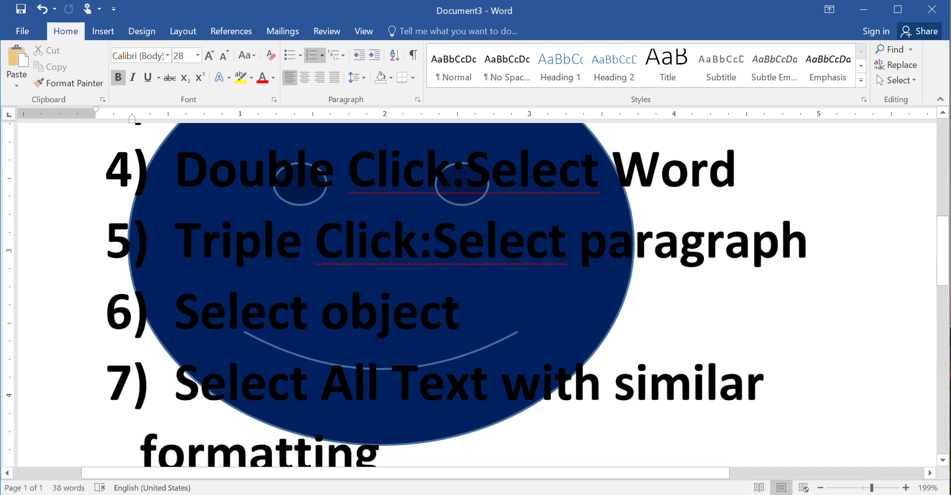
pyautogui.scroll(-1, 475, 295)
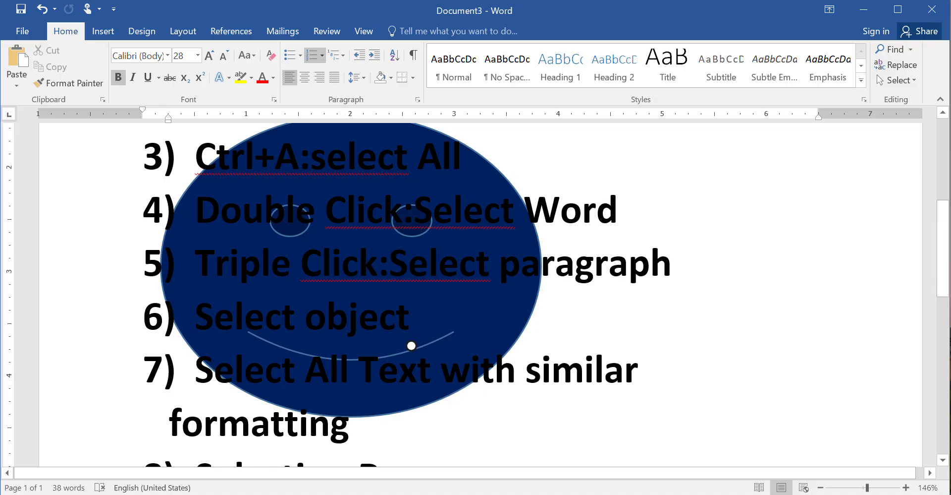
# Use Select Objects to grab the smiley-face shape over the list and delete it
pyautogui.click(914, 81)
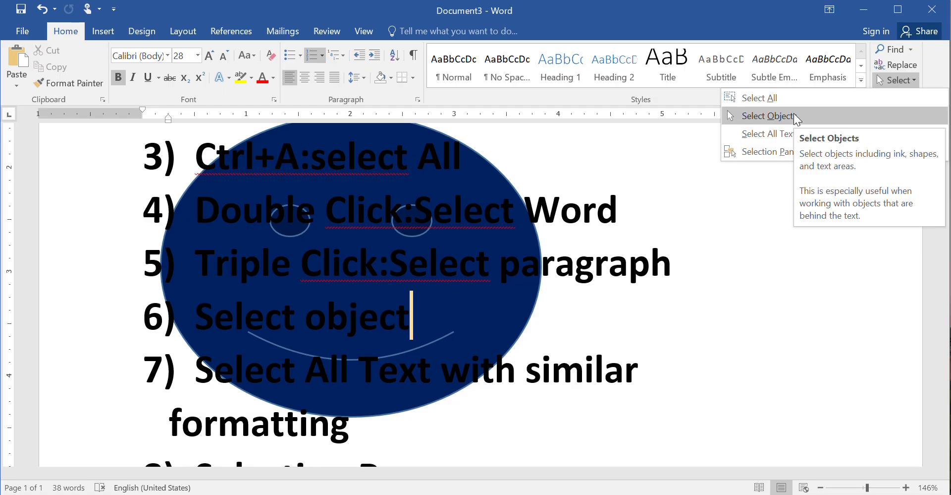
pyautogui.click(794, 117)
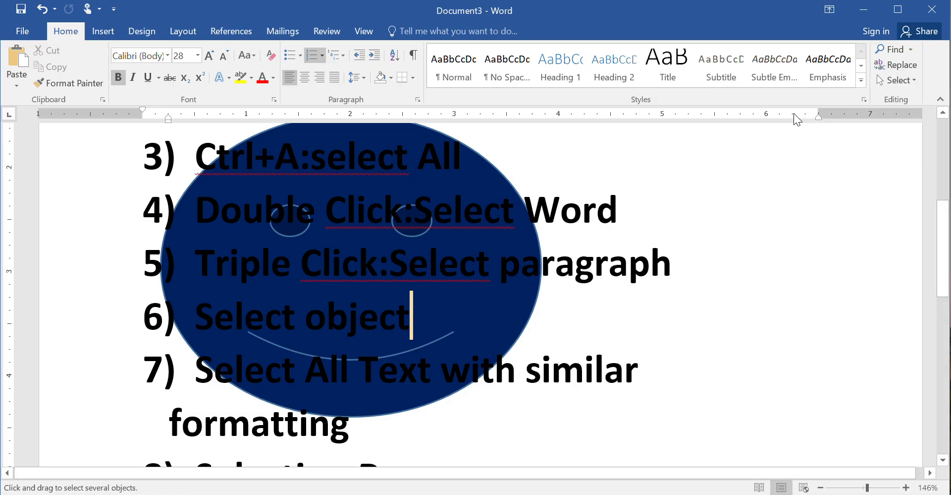
pyautogui.moveTo(307, 232); pyautogui.dragTo(363, 346)
pyautogui.moveTo(582, 357)
pyautogui.mouseDown()
pyautogui.moveTo(210, 234)
pyautogui.moveTo(505, 149)
pyautogui.moveTo(695, 236)
pyautogui.moveTo(259, 286)
pyautogui.moveTo(570, 249)
pyautogui.moveTo(675, 218)
pyautogui.moveTo(681, 225)
pyautogui.mouseUp()
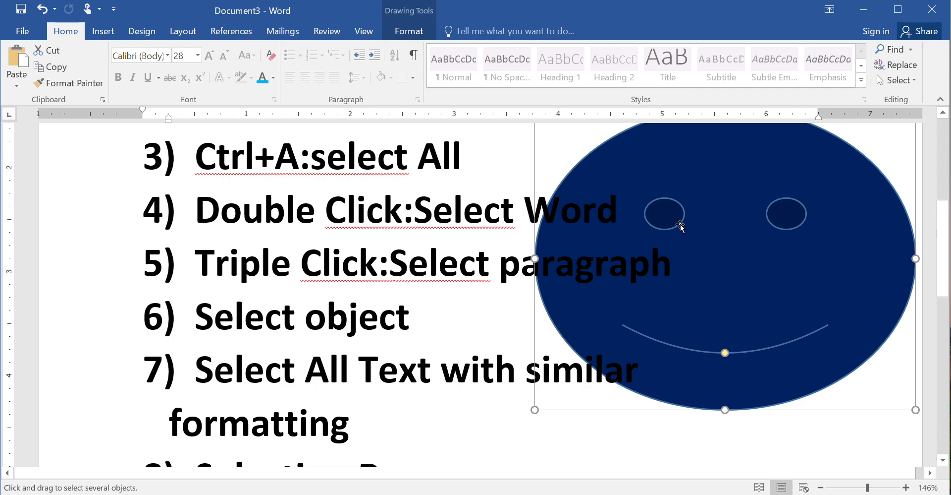
pyautogui.press('Delete')
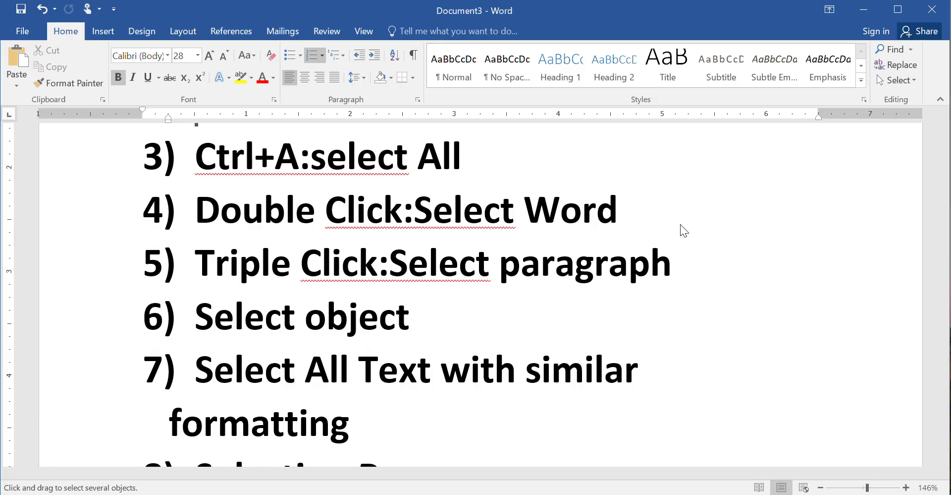
pyautogui.scroll(-3, 684, 230)
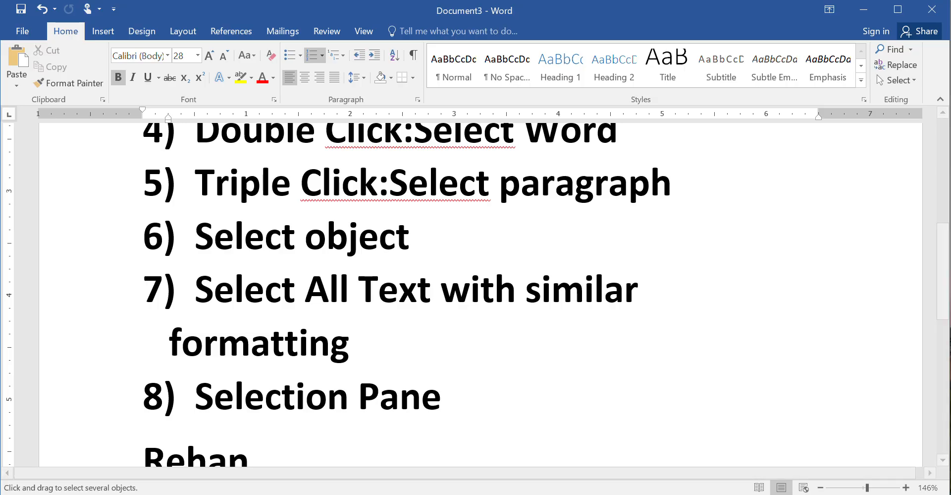
# Create a new document filled with =rand() sample paragraphs and justify all of them
pyautogui.hotkey('ctrl', 'n')
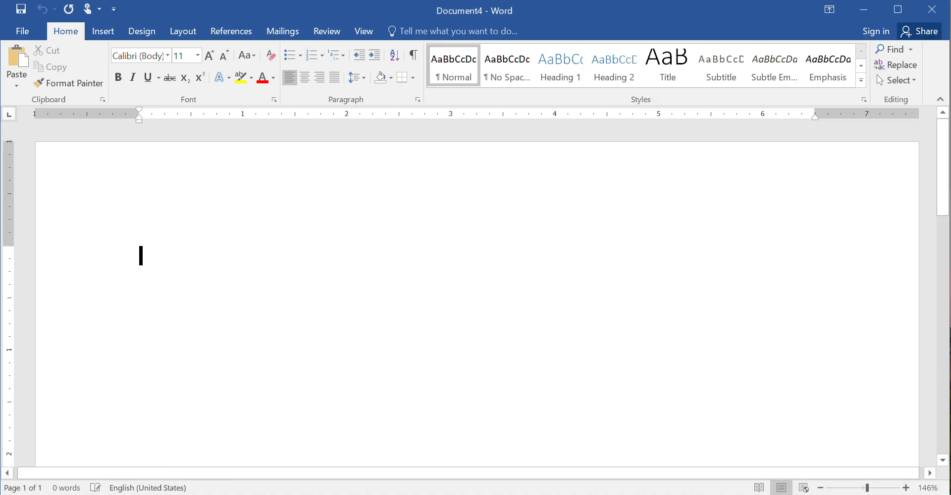
pyautogui.write('=ran')
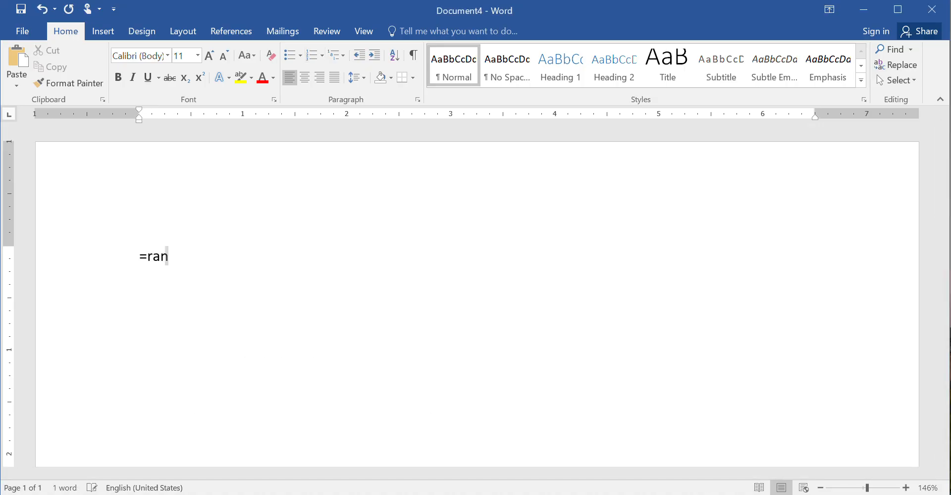
pyautogui.write('d()')
pyautogui.press('Return')
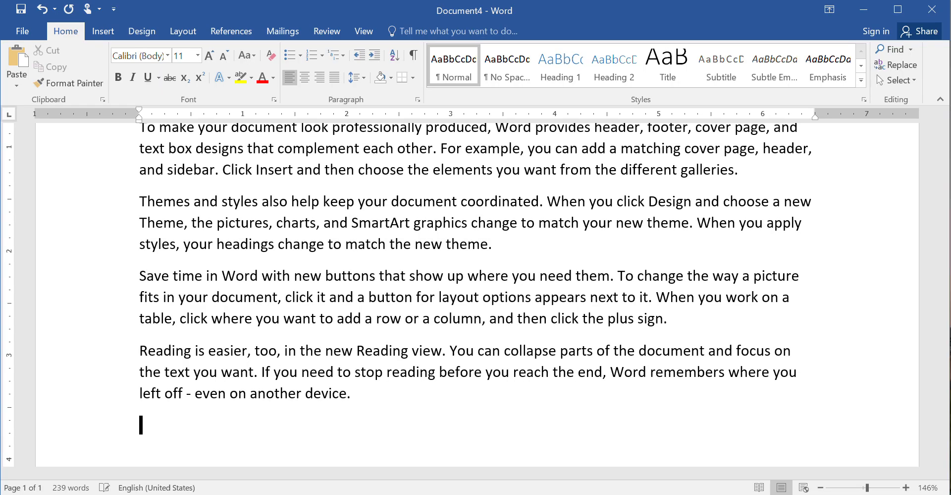
pyautogui.hotkey('ctrl', 'a')
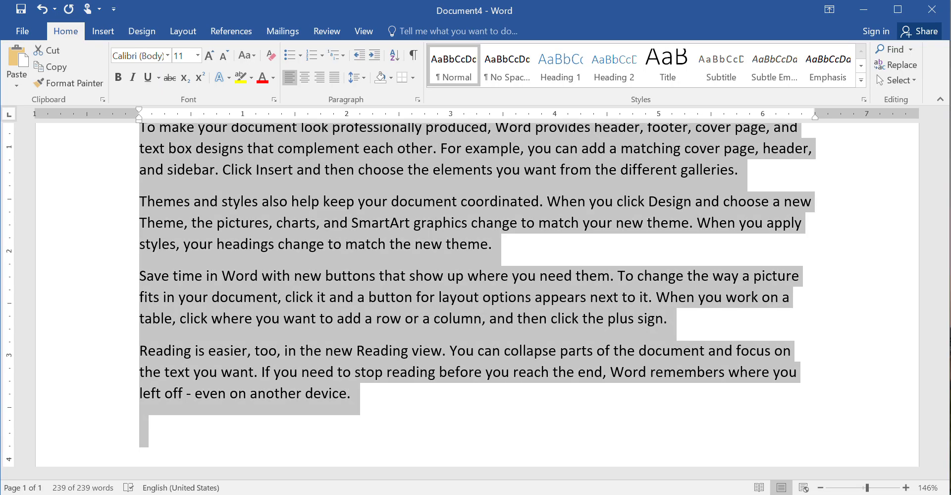
pyautogui.hotkey('ctrl', 'j')
pyautogui.scroll(3, 640, 226)
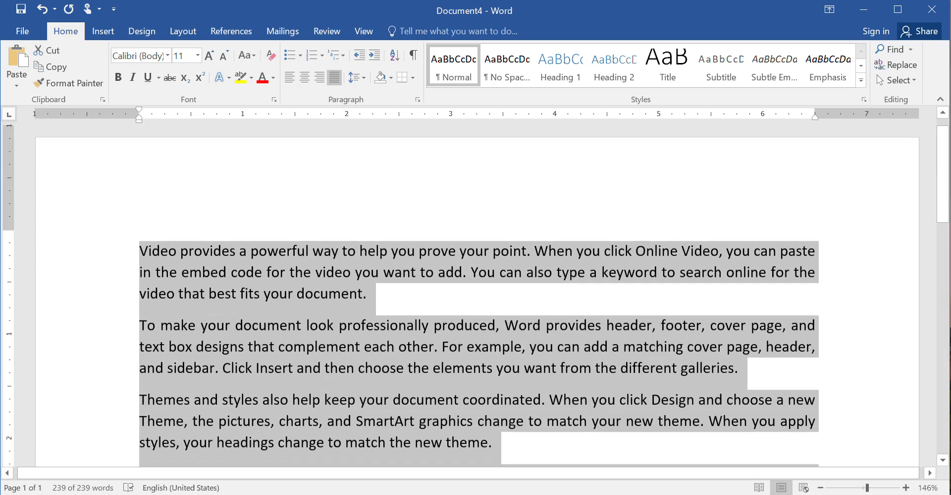
pyautogui.scroll(-1, 640, 227)
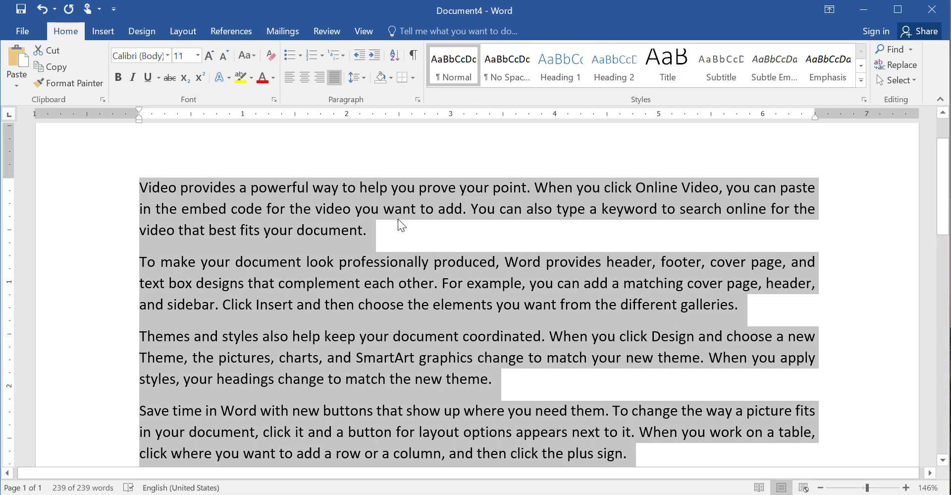
# Colour the first and third paragraphs red
pyautogui.click(388, 239)
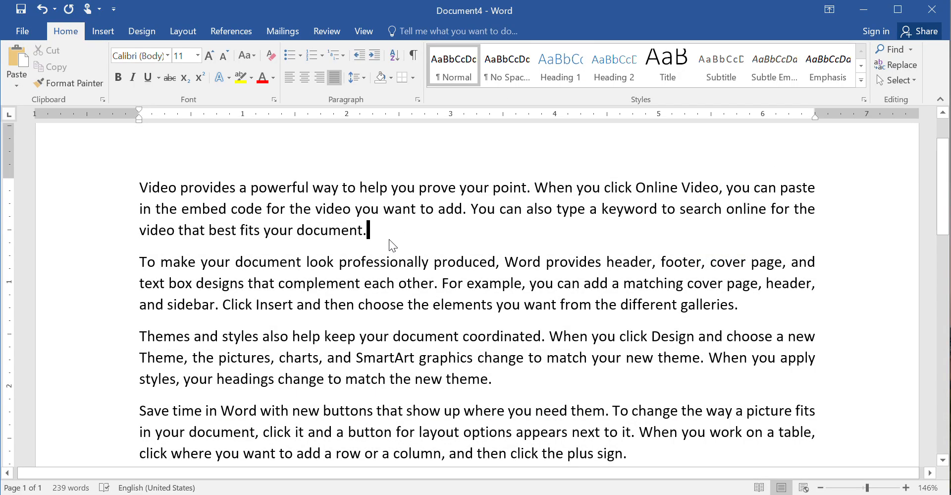
pyautogui.moveTo(381, 234); pyautogui.dragTo(147, 186)
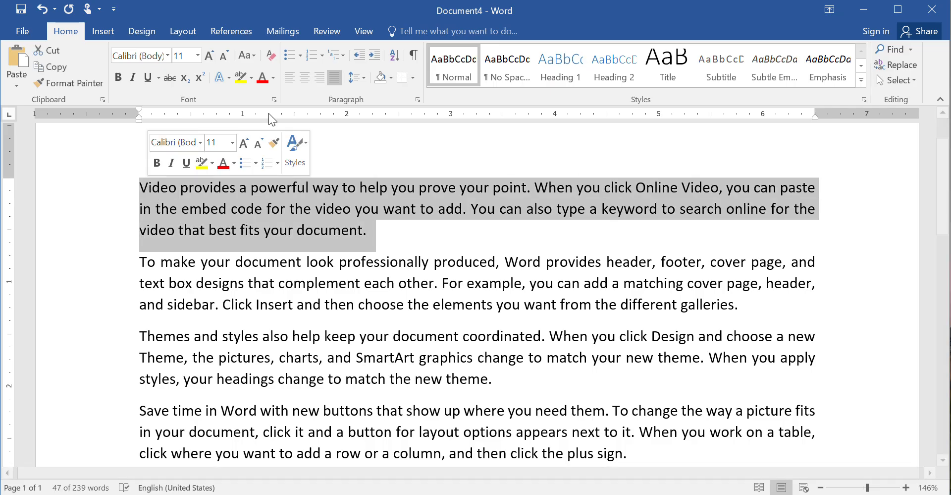
pyautogui.click(257, 79)
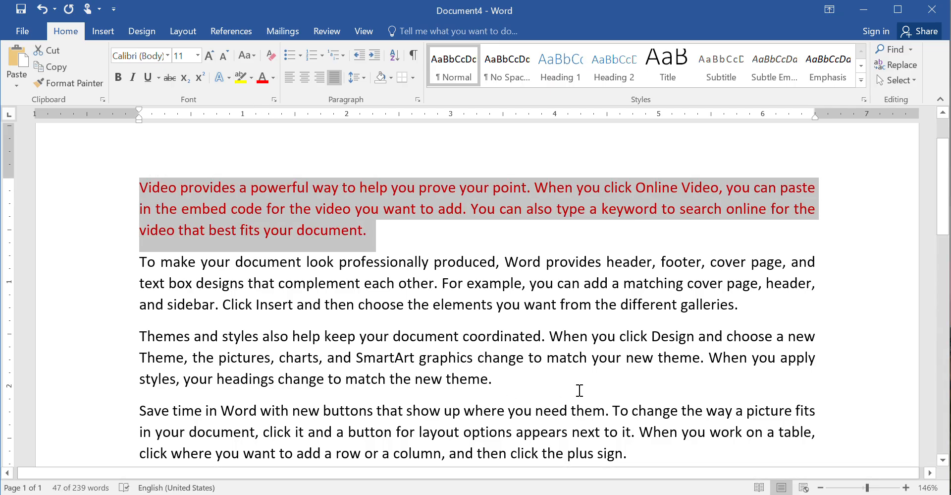
pyautogui.click(494, 378)
pyautogui.moveTo(494, 378); pyautogui.dragTo(132, 341)
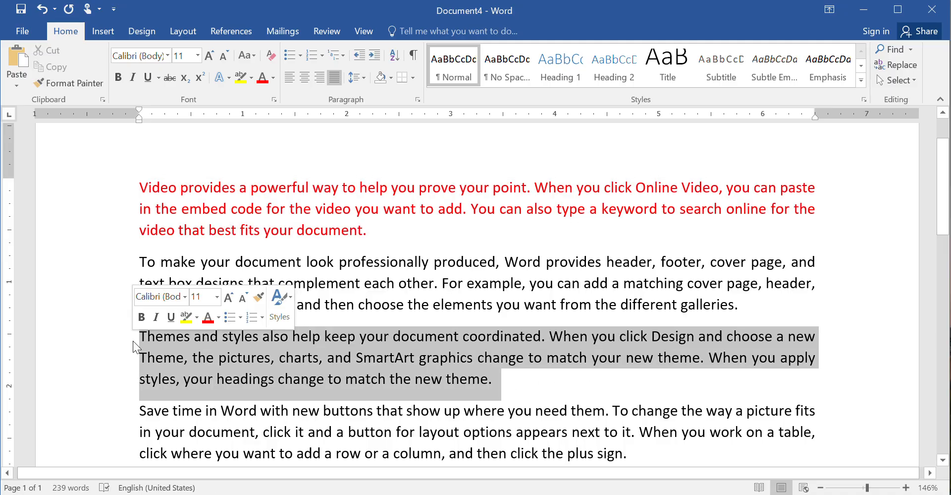
pyautogui.click(268, 78)
pyautogui.click(364, 318)
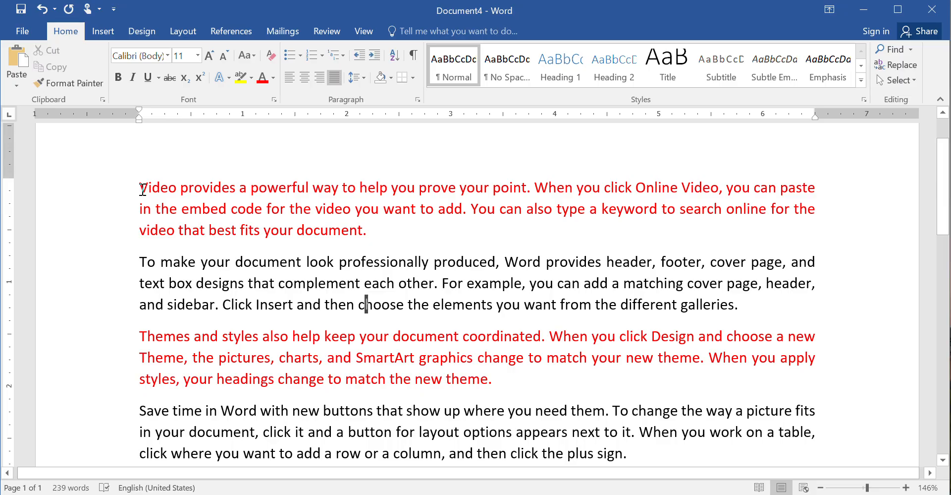
# Check the two red paragraphs and put the caret at the start of the first one
pyautogui.click(140, 187)
pyautogui.tripleClick(141, 188)
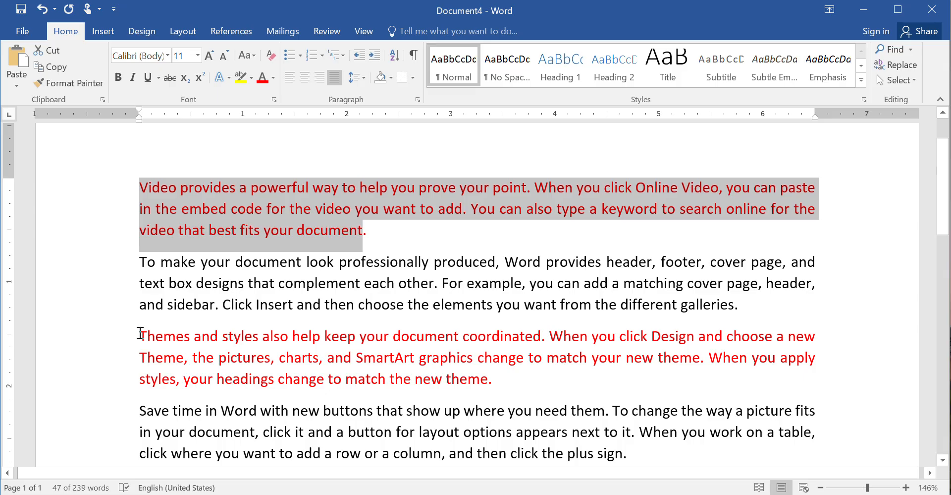
pyautogui.moveTo(153, 340); pyautogui.dragTo(544, 385)
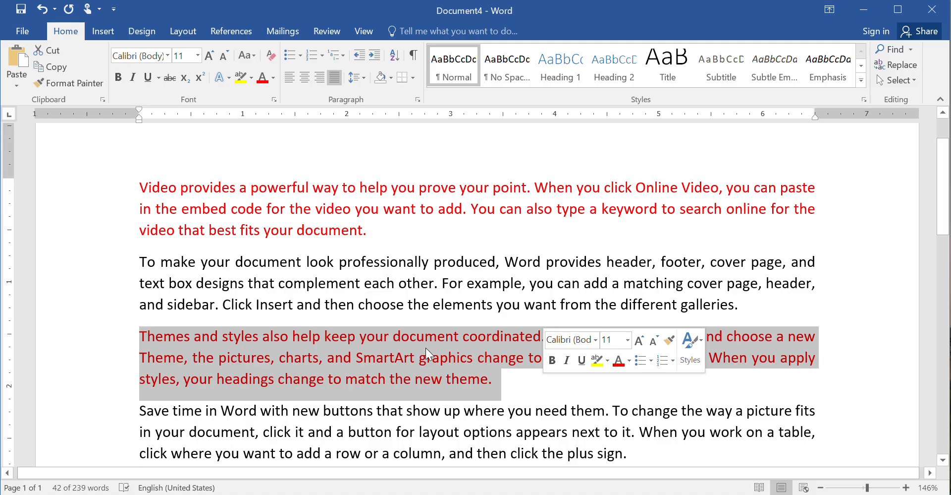
pyautogui.click(245, 262)
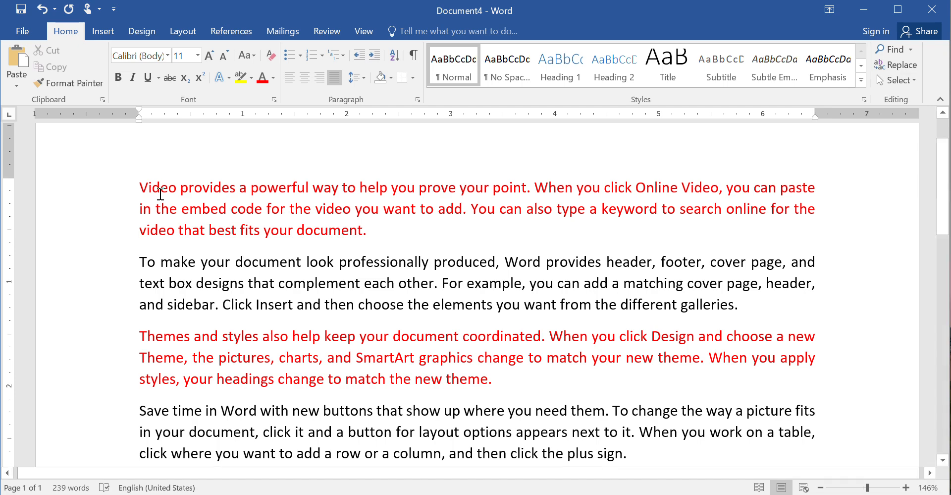
pyautogui.click(142, 188)
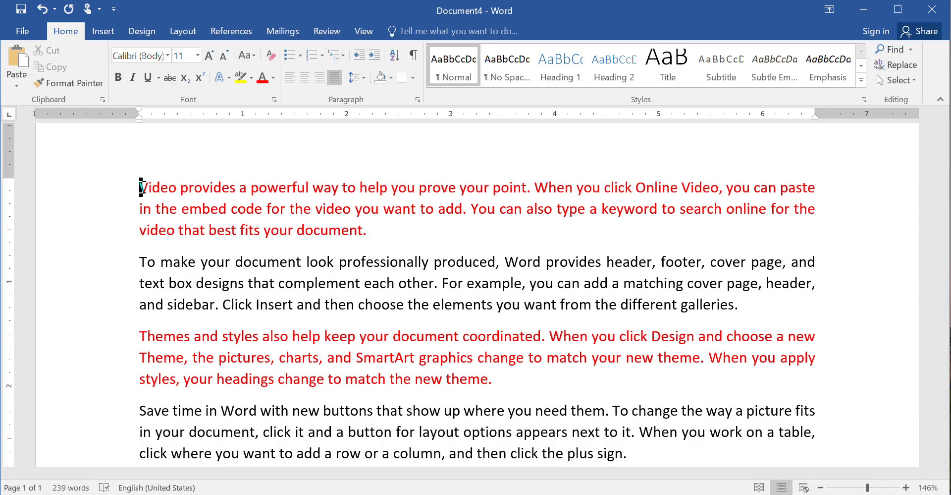
pyautogui.click(915, 80)
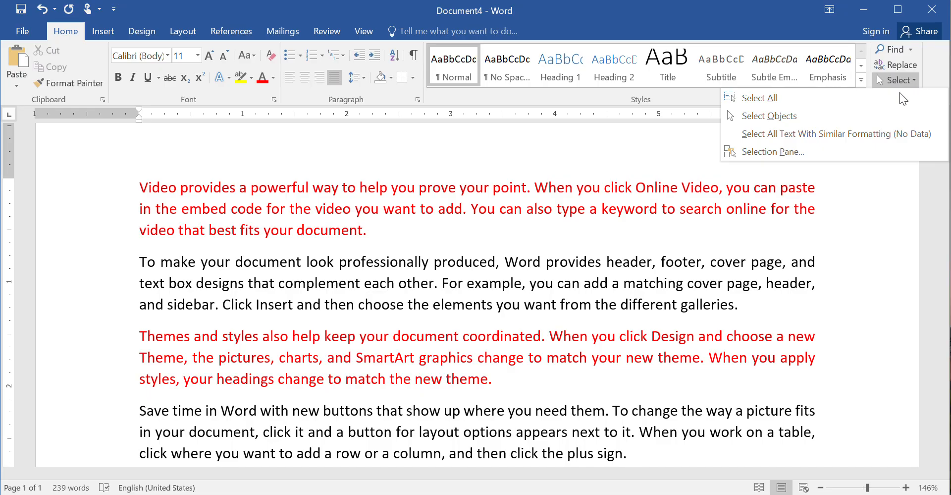
# Select all text with the red formatting and make it bold, italic and underlined
pyautogui.click(864, 132)
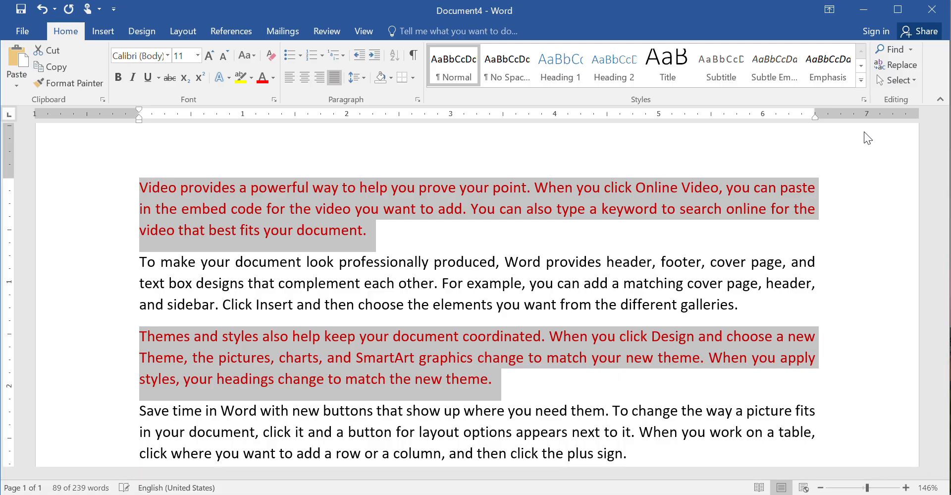
pyautogui.hotkey('ctrl', 'b')
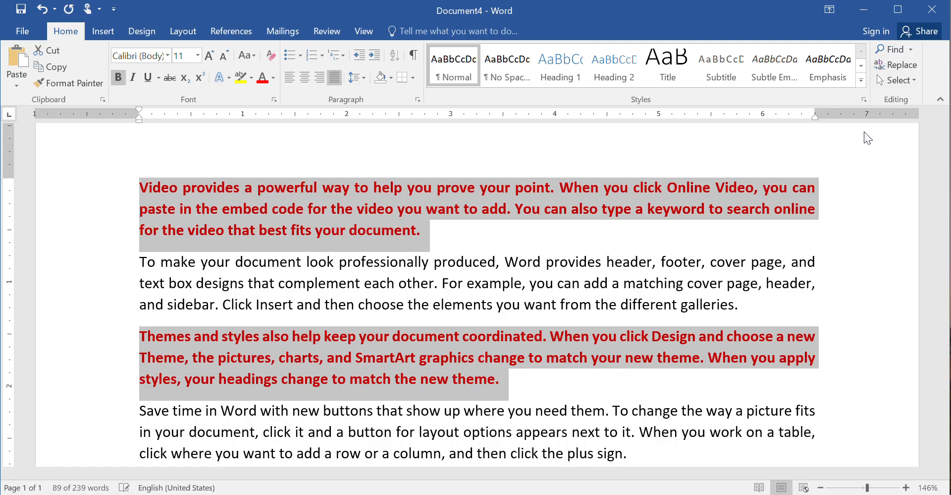
pyautogui.hotkey('ctrl', 'i')
pyautogui.hotkey('ctrl', 'u')
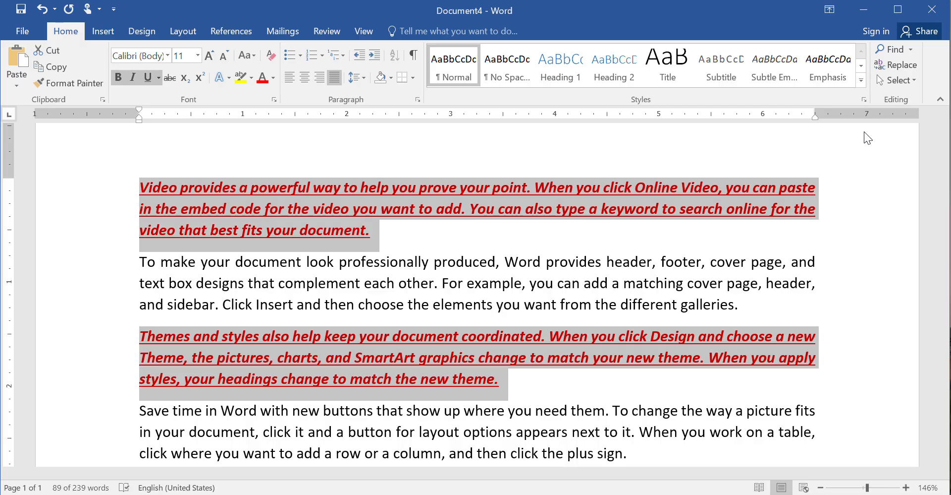
pyautogui.click(607, 493)
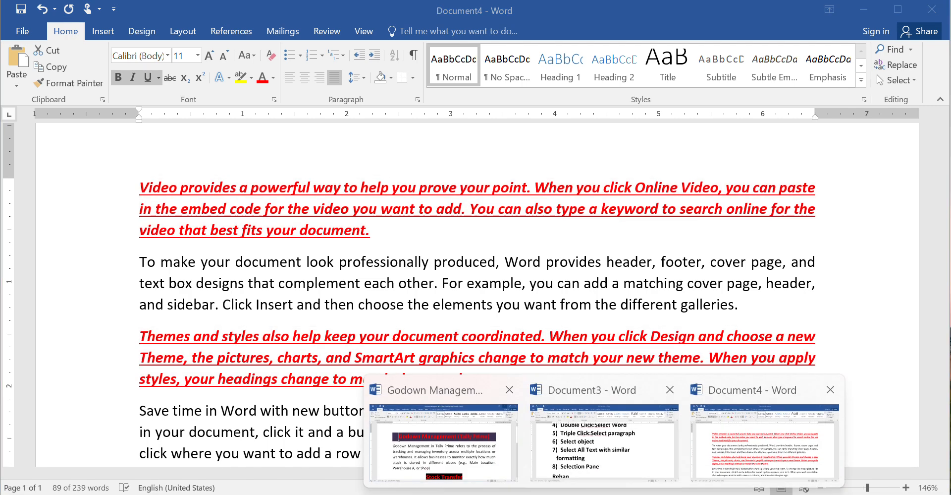
# In Document3, append ':Hide And Show Shapes' after 'Selection Pane', then create a new blank document
pyautogui.click(607, 441)
pyautogui.scroll(-2, 475, 293)
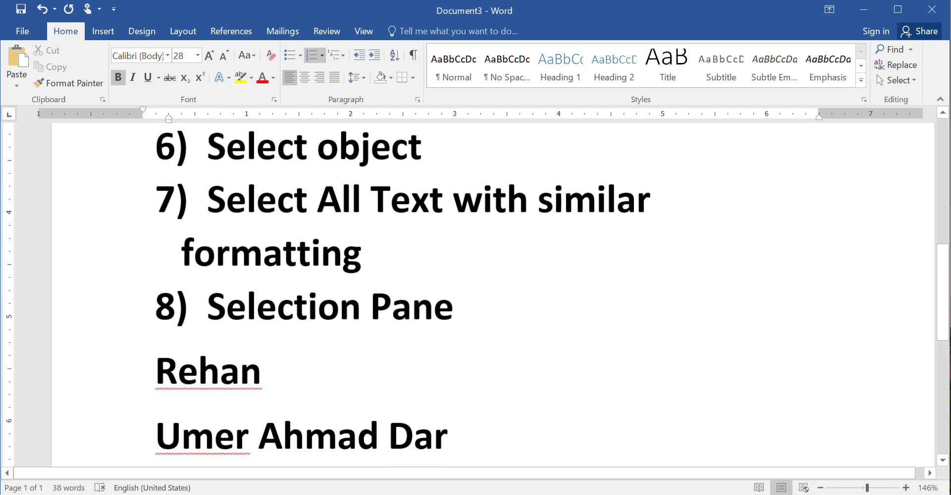
pyautogui.click(444, 303)
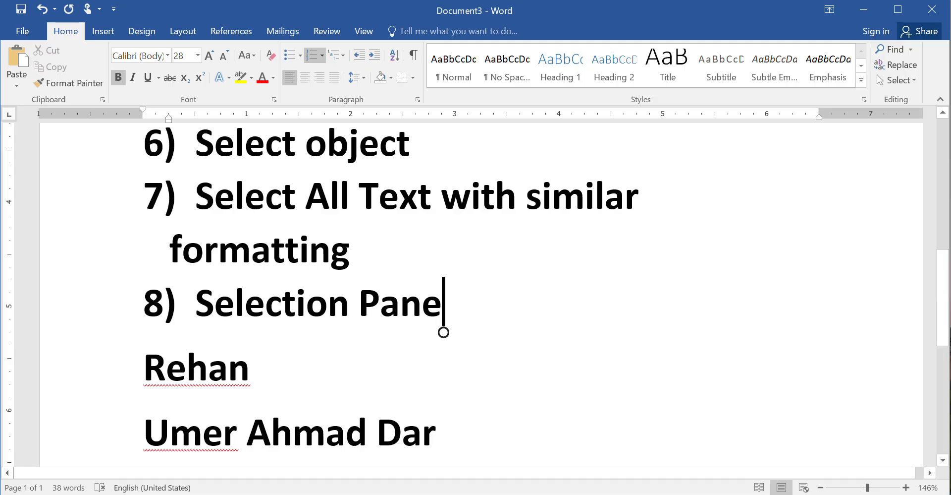
pyautogui.write(':H')
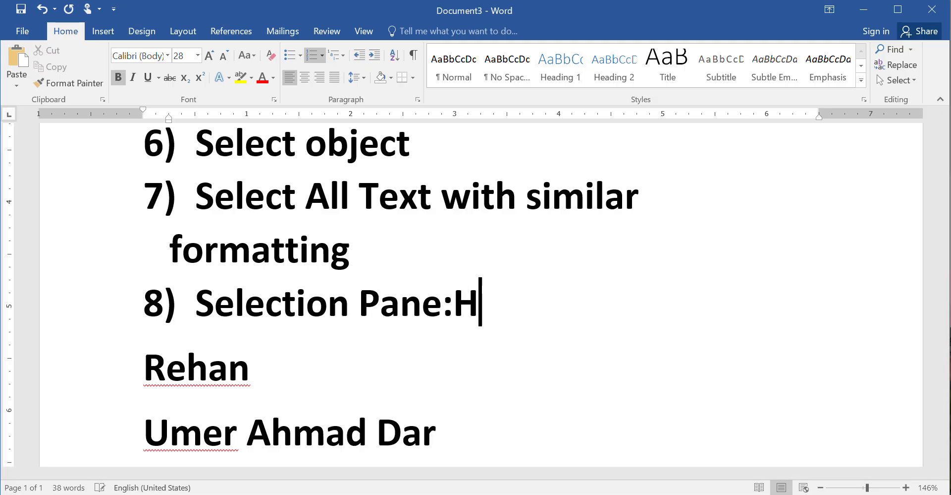
pyautogui.write('ide And ')
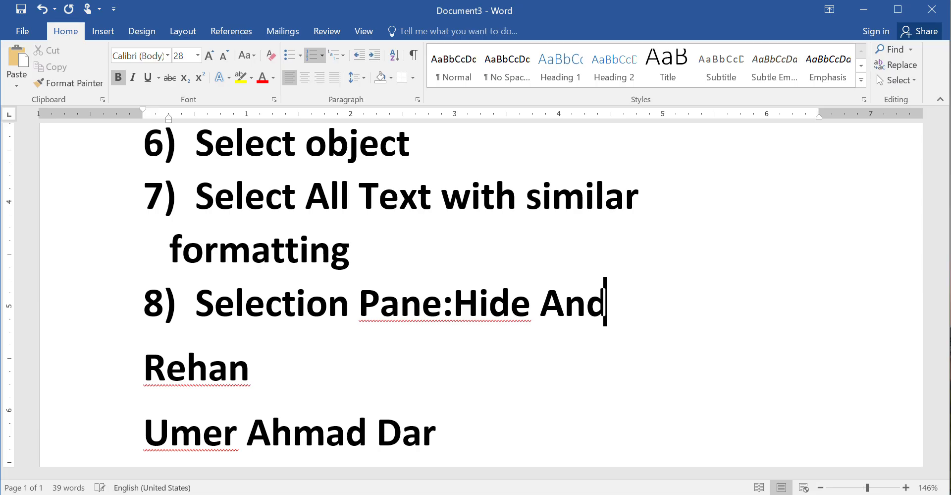
pyautogui.write('Show')
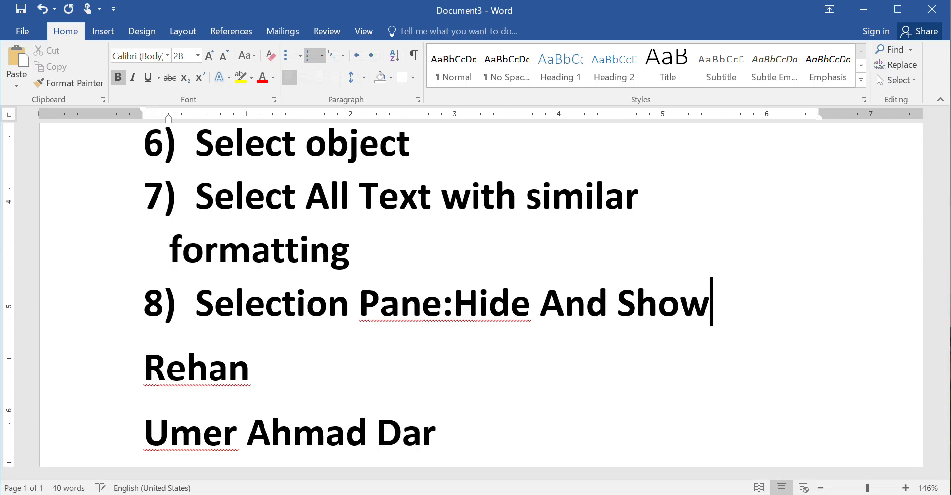
pyautogui.write(' Shapes')
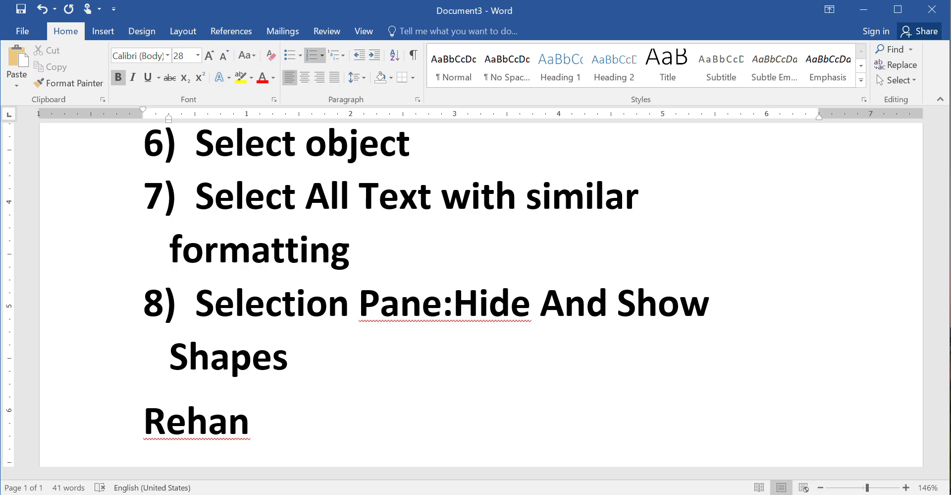
pyautogui.hotkey('ctrl', 'n')
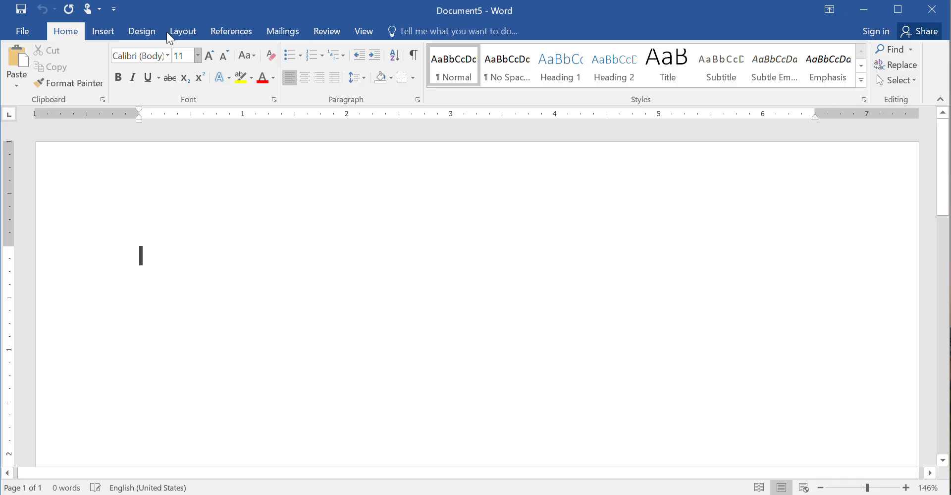
# Draw a folded-corner square on the left and a smiley face on the right
pyautogui.click(104, 32)
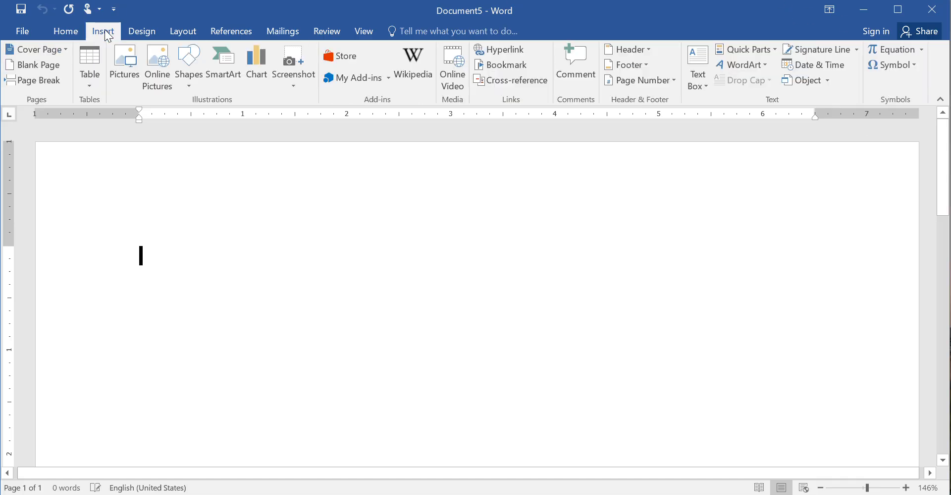
pyautogui.click(196, 86)
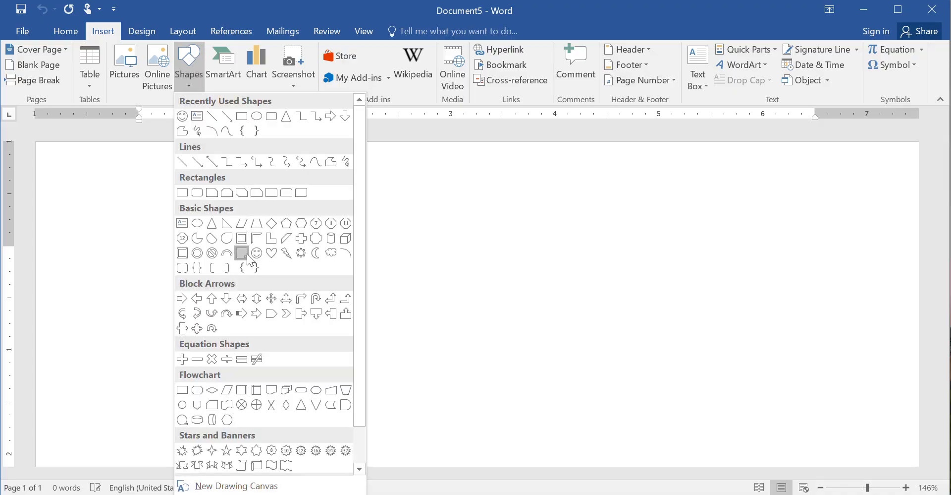
pyautogui.click(245, 253)
pyautogui.moveTo(200, 210)
pyautogui.mouseDown()
pyautogui.moveTo(304, 304)
pyautogui.moveTo(338, 364)
pyautogui.mouseUp()
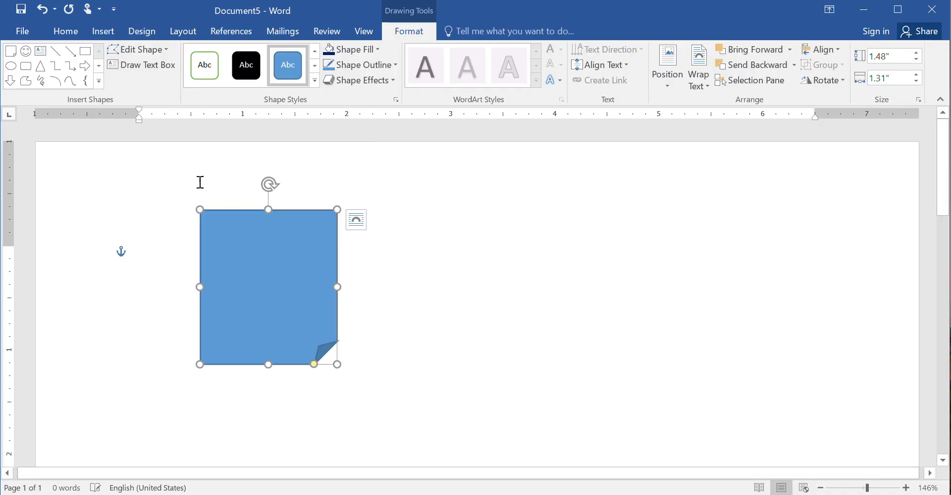
pyautogui.click(27, 52)
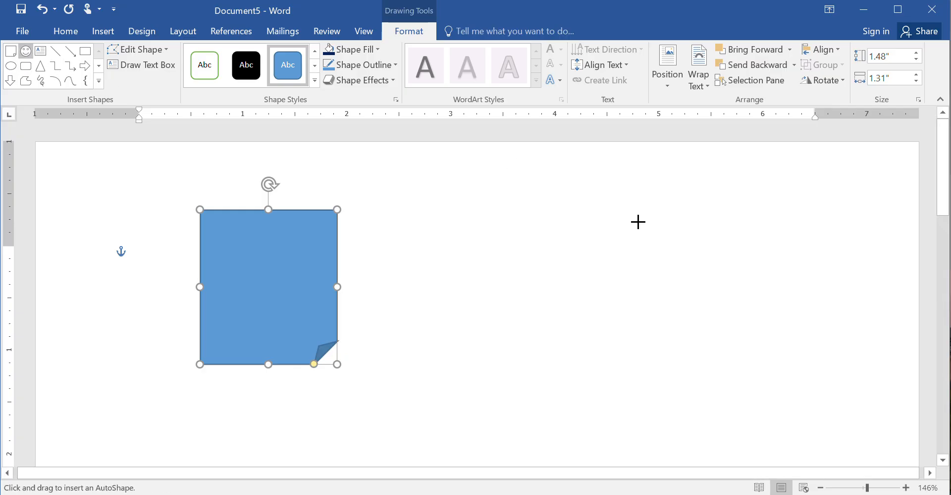
pyautogui.moveTo(635, 214); pyautogui.dragTo(761, 376)
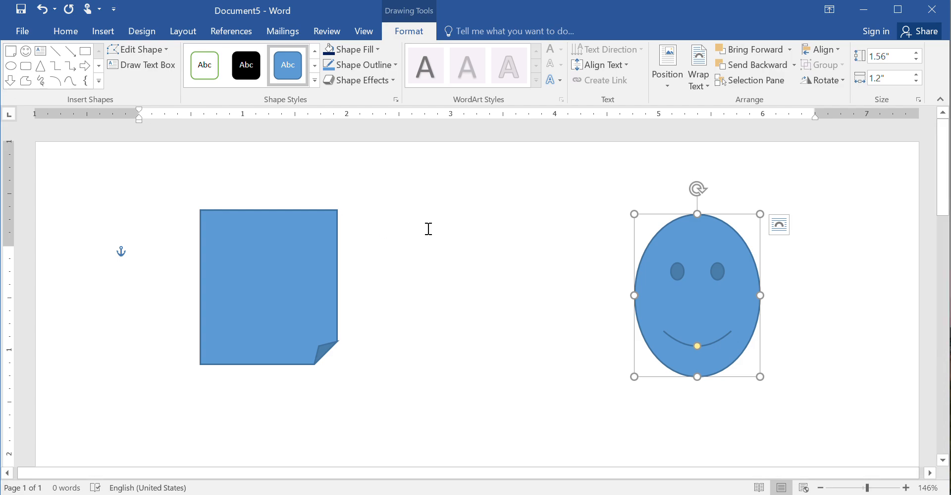
pyautogui.click(493, 285)
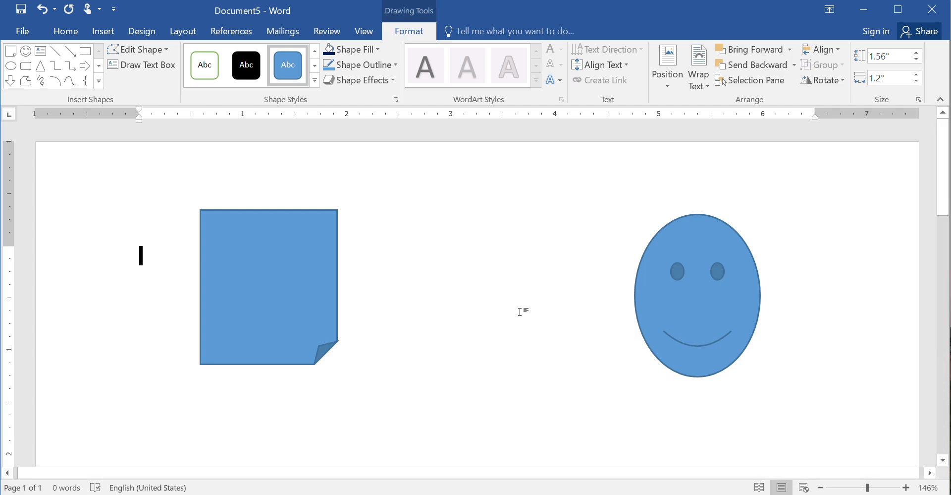
# Draw a teardrop shape between the square and the smiley face
pyautogui.click(108, 29)
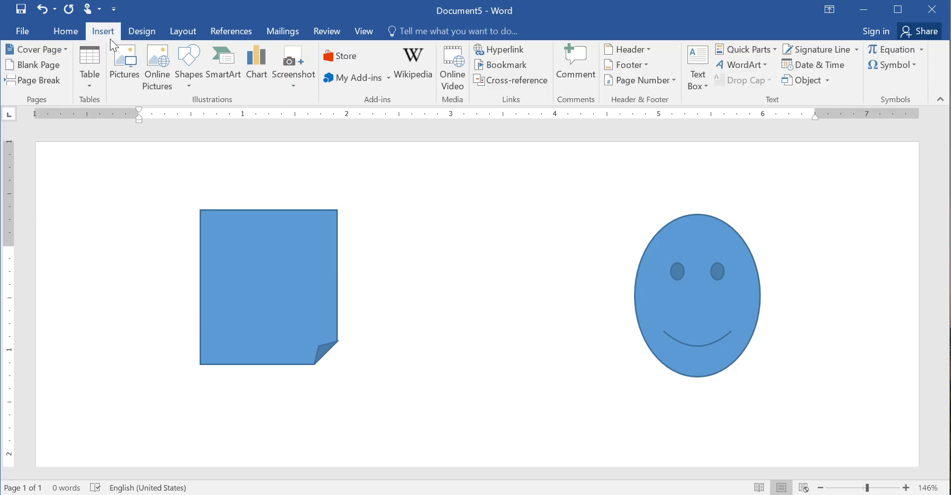
pyautogui.click(195, 81)
pyautogui.click(228, 241)
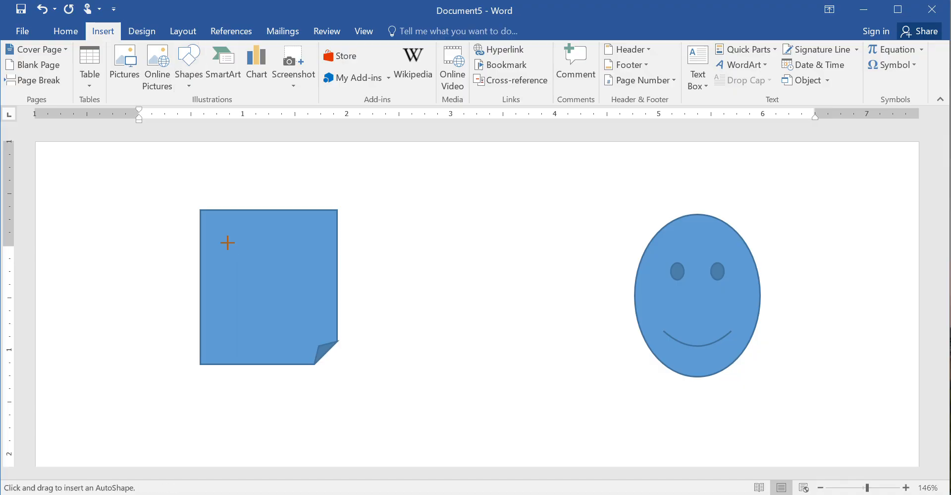
pyautogui.moveTo(422, 227)
pyautogui.mouseDown()
pyautogui.moveTo(486, 314)
pyautogui.moveTo(575, 405)
pyautogui.mouseUp()
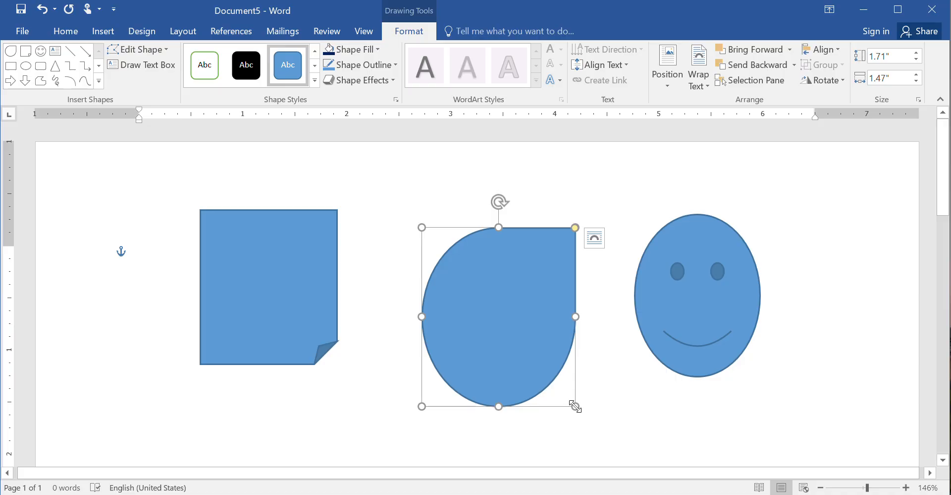
pyautogui.press('Tab')
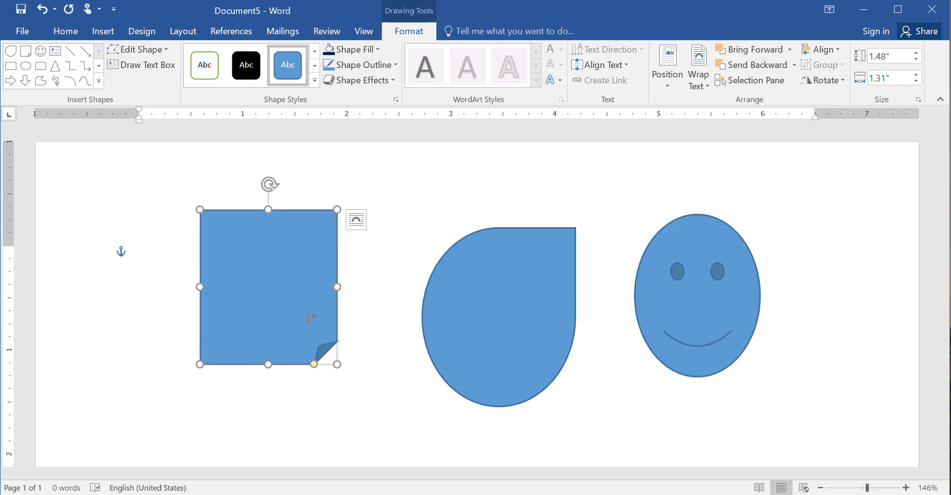
pyautogui.click(64, 35)
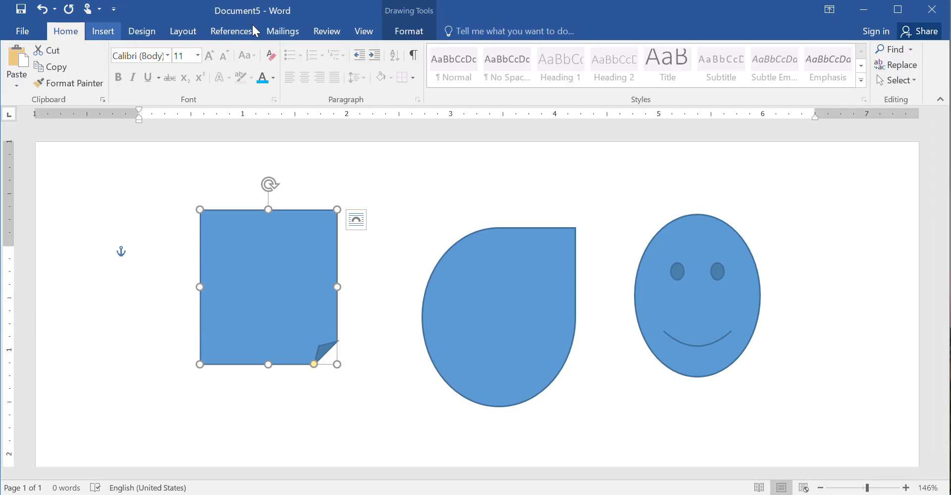
pyautogui.click(914, 80)
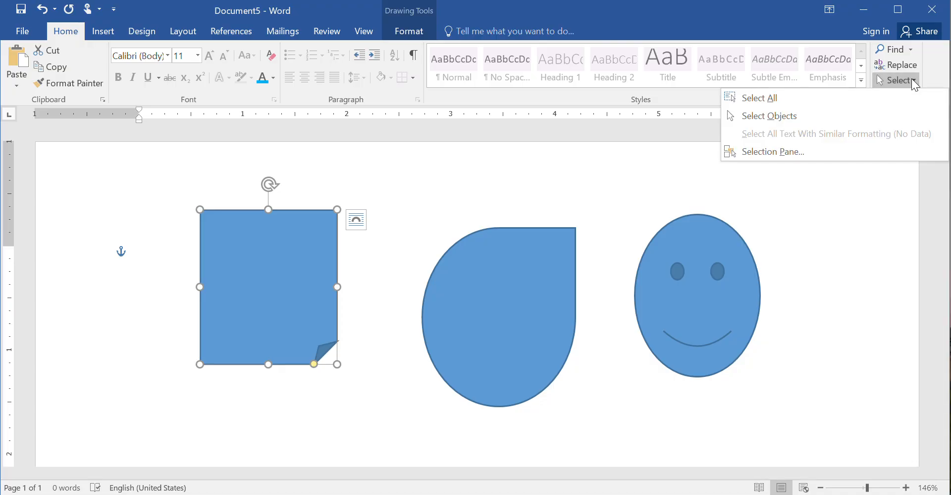
pyautogui.click(833, 115)
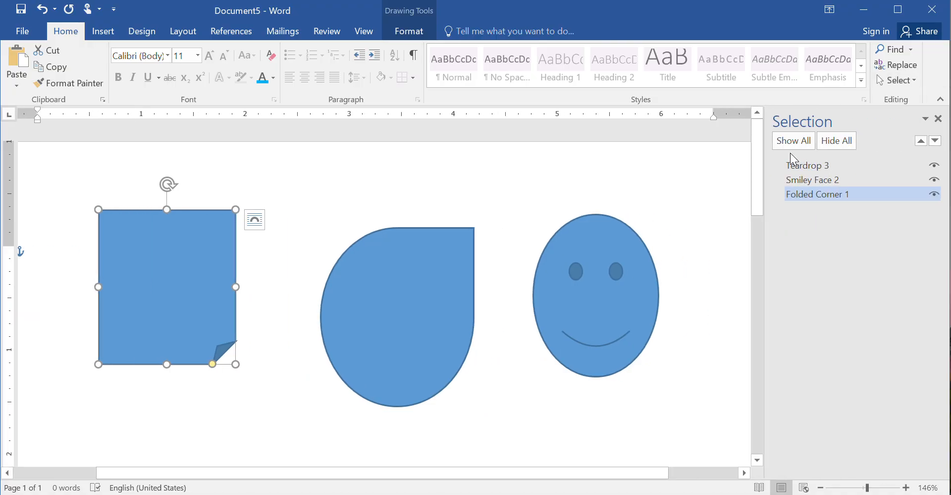
pyautogui.click(834, 138)
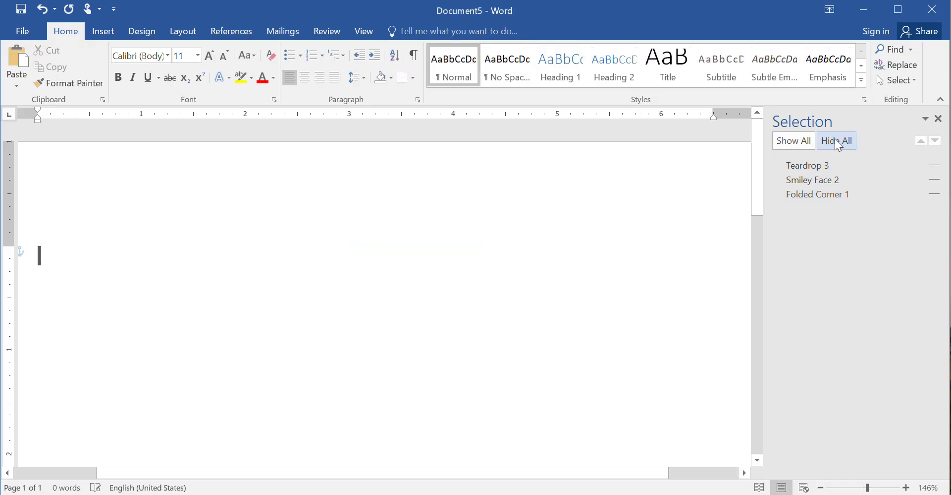
pyautogui.click(790, 145)
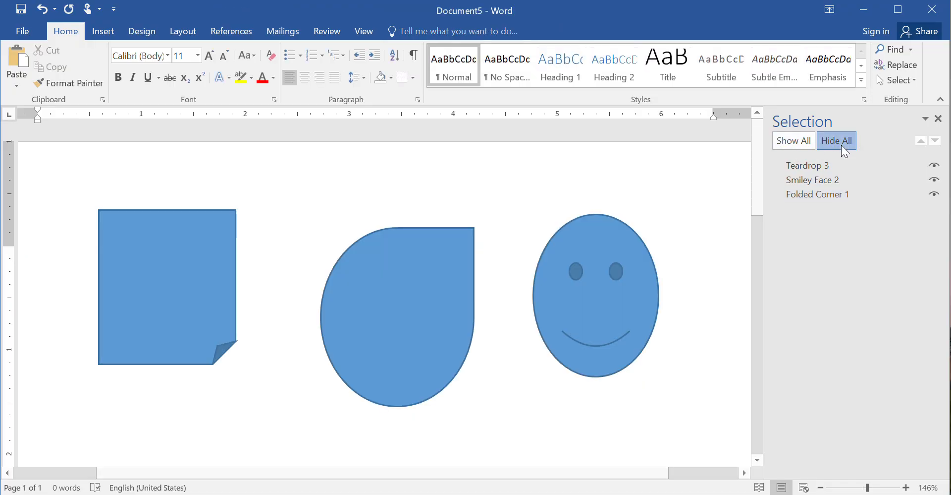
pyautogui.click(841, 144)
pyautogui.click(806, 142)
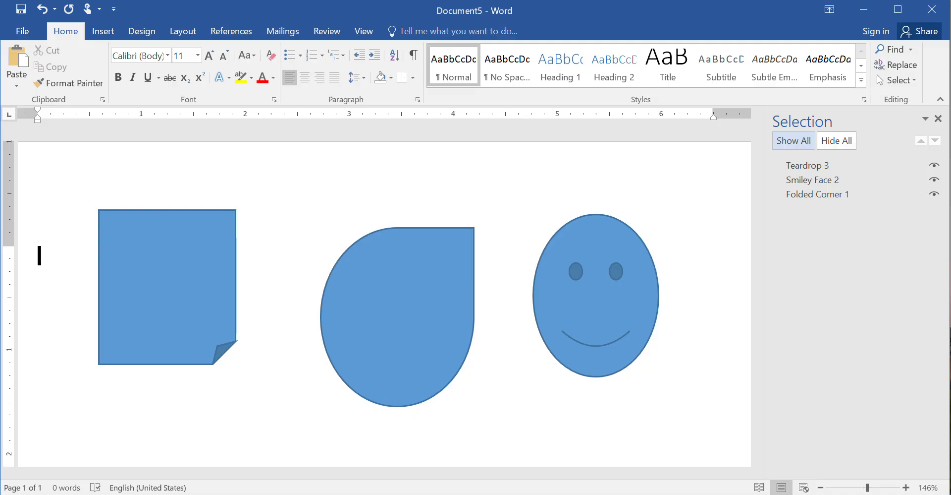
pyautogui.click(812, 180)
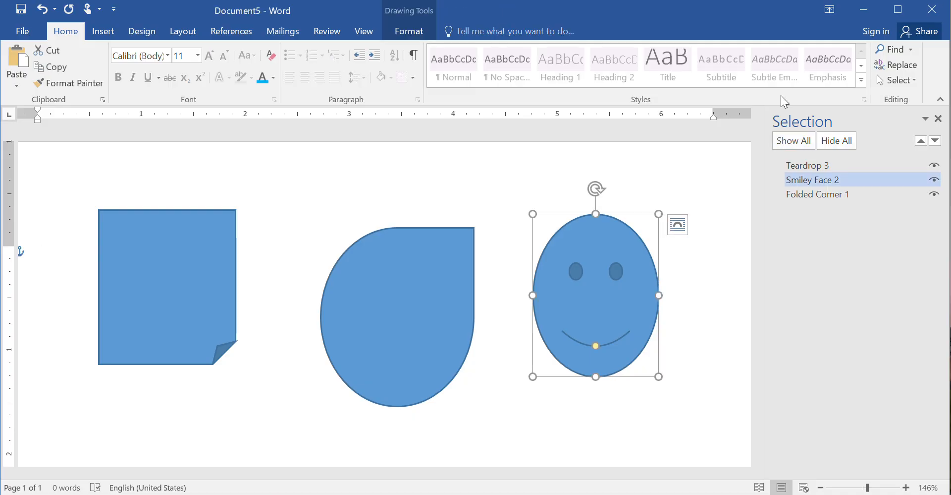
pyautogui.click(936, 181)
pyautogui.click(936, 181)
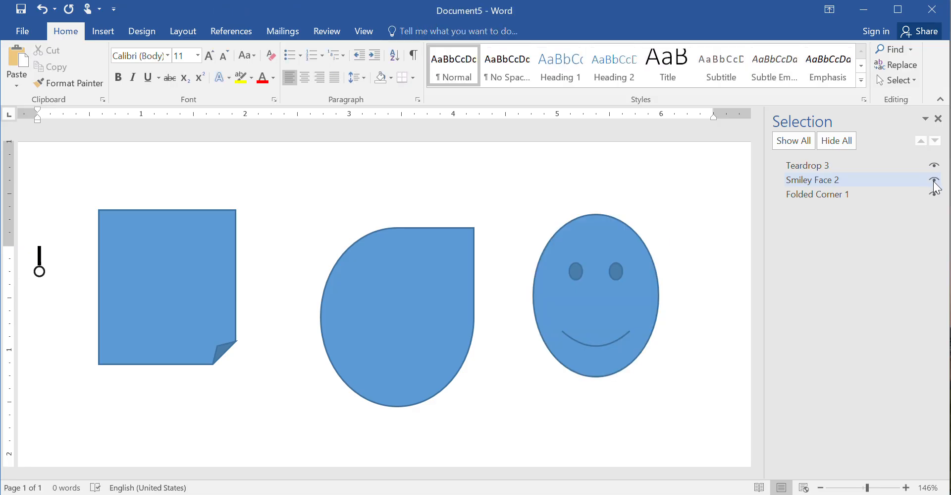
pyautogui.click(936, 181)
pyautogui.click(935, 181)
pyautogui.click(935, 181)
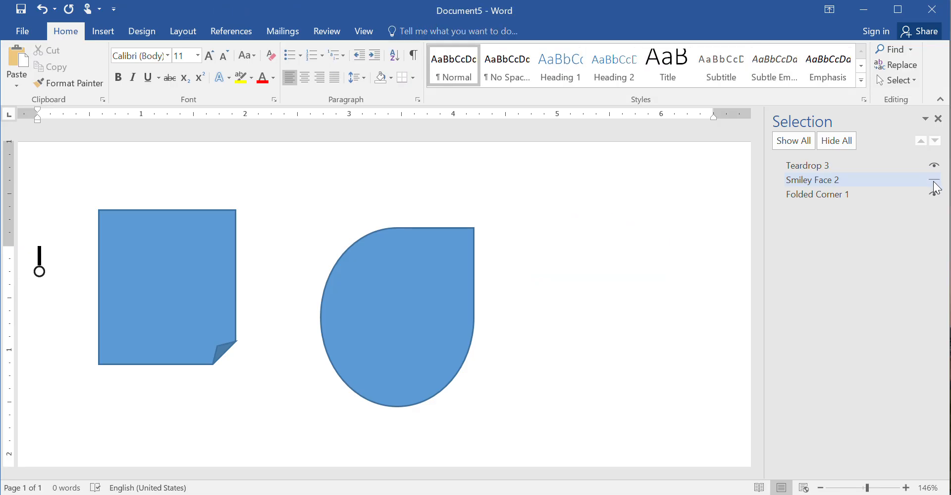
pyautogui.click(935, 182)
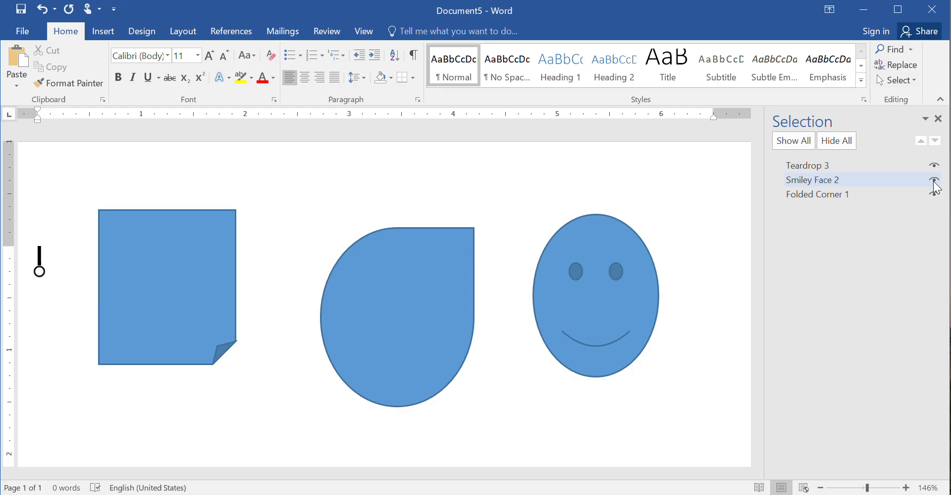
pyautogui.click(938, 119)
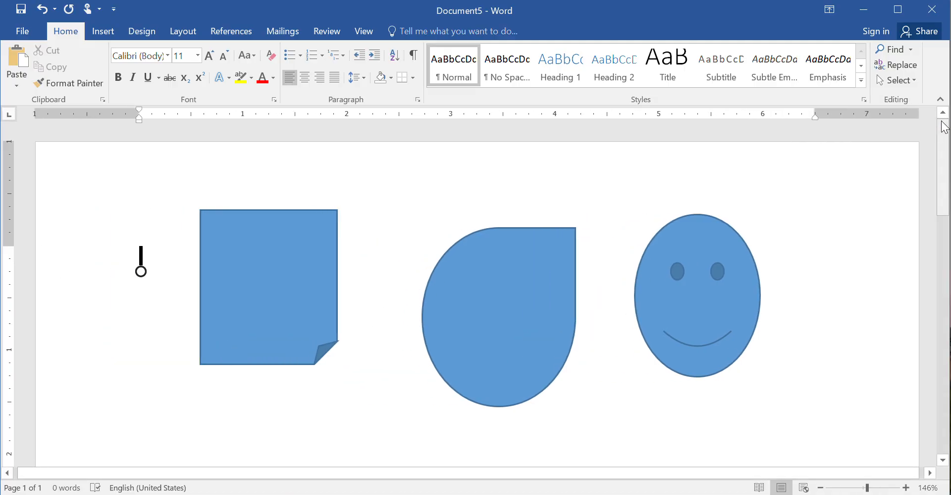